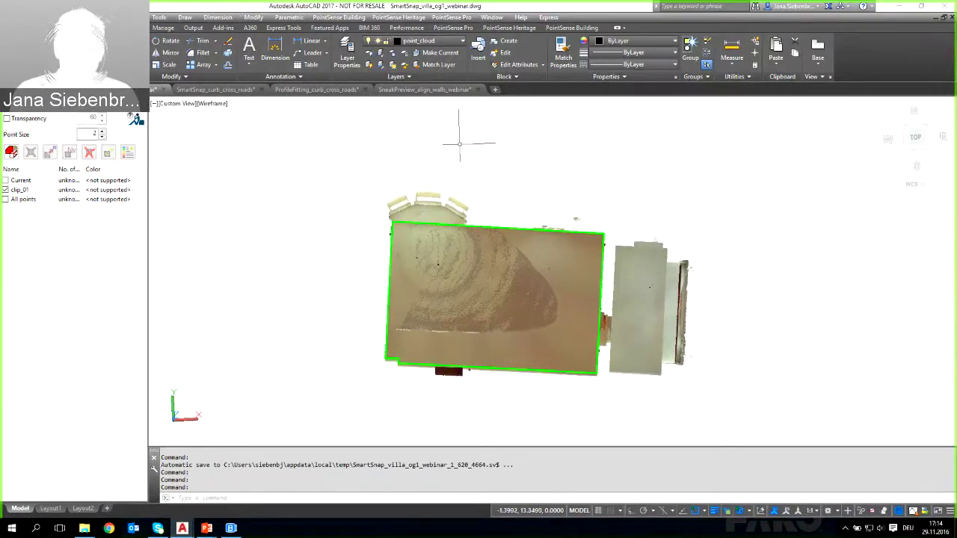
Step: Enter the scan position inside the large room by choosing its scan label with scan navigation
{"action": "left_click", "coordinate": [452, 27]}
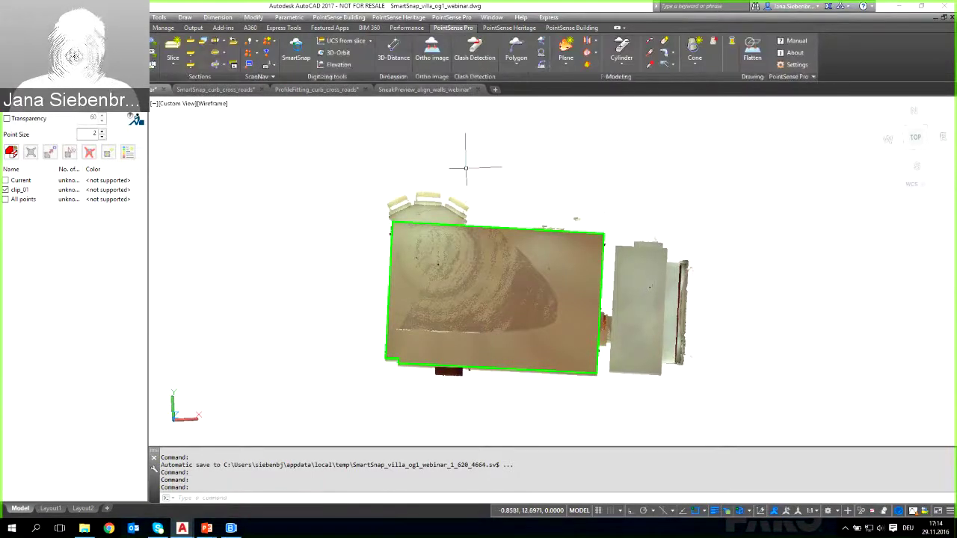
{"action": "left_click", "coordinate": [249, 40]}
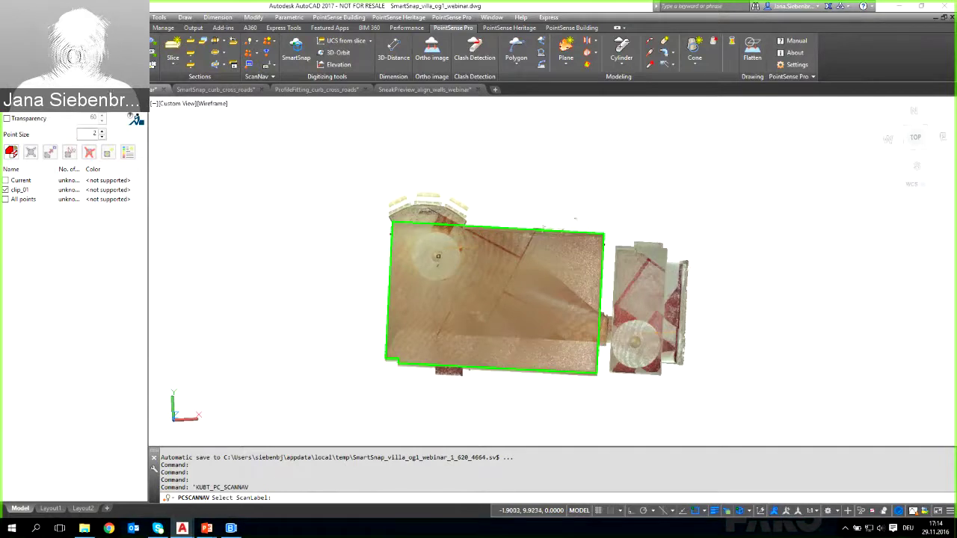
{"action": "left_click", "coordinate": [438, 257]}
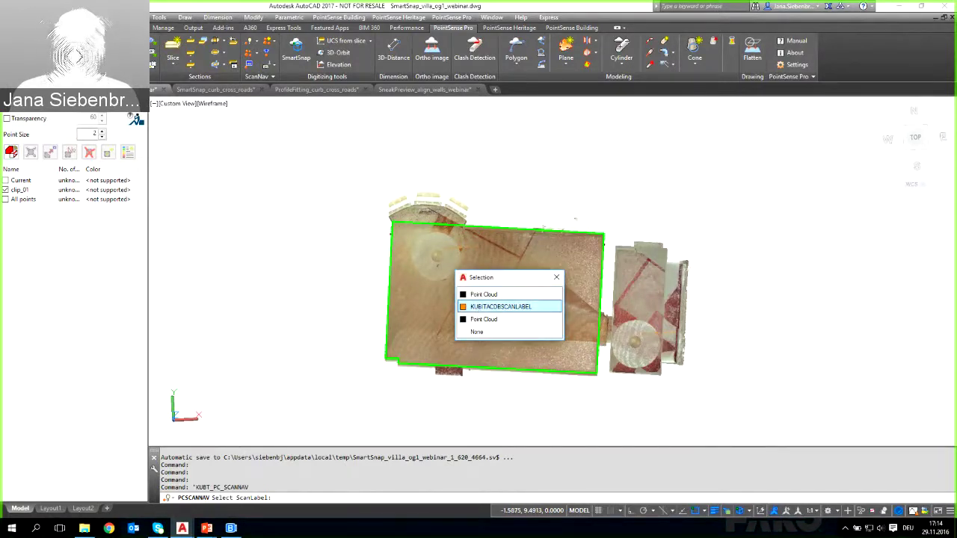
{"action": "left_click", "coordinate": [479, 307]}
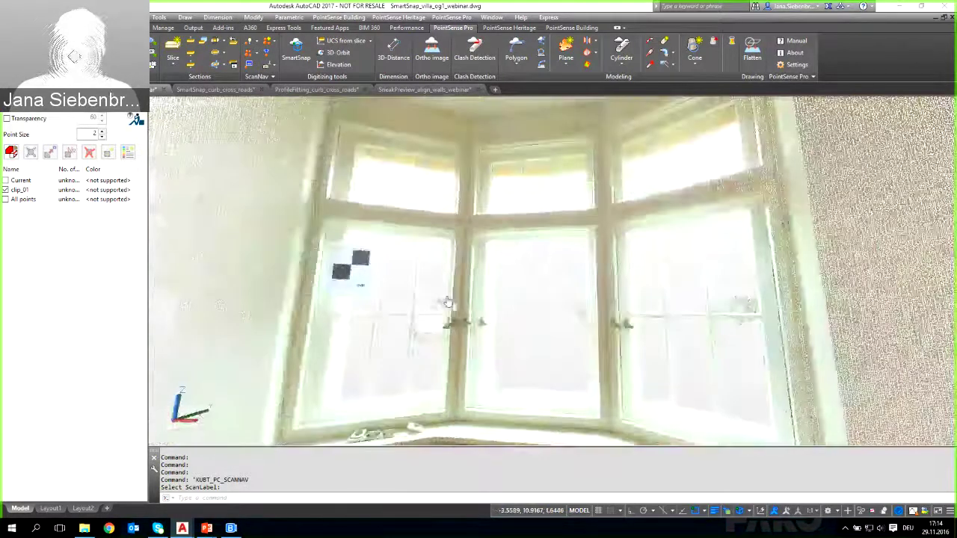
Step: Look at the room's bay window and ceiling edge from the scan position, checking them with point cloud transparency turned on and off again
{"action": "left_click_drag", "start_coordinate": [446, 302], "coordinate": [487, 279]}
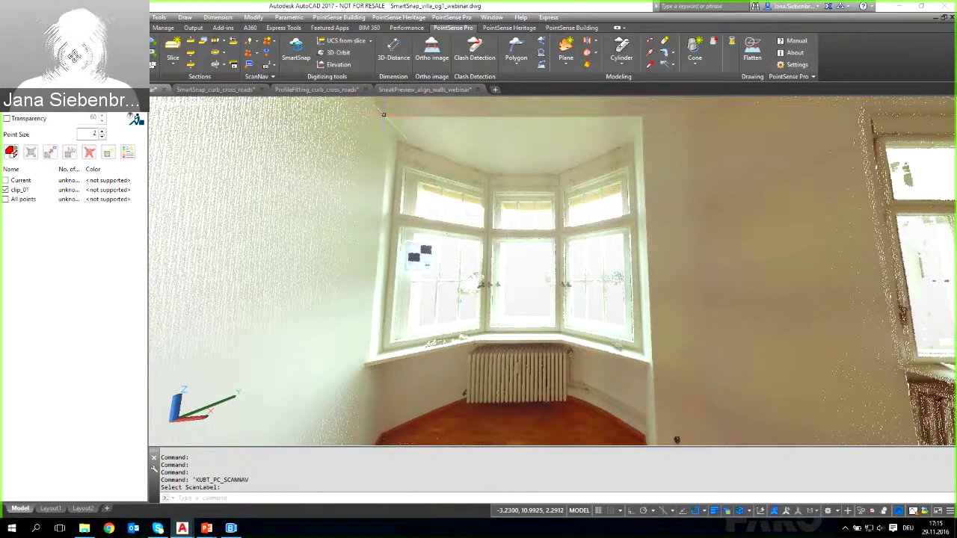
{"action": "left_click_drag", "start_coordinate": [383, 114], "coordinate": [387, 142]}
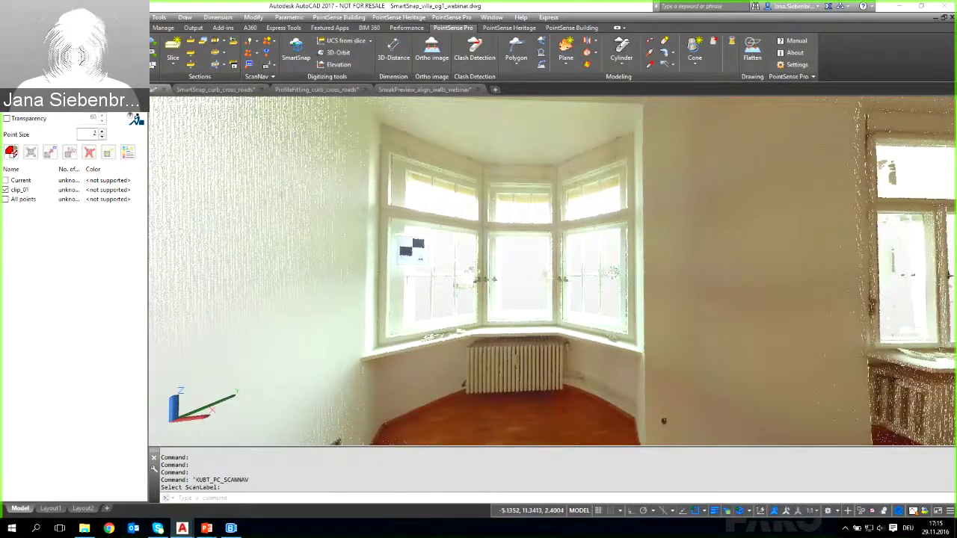
{"action": "left_click_drag", "start_coordinate": [284, 171], "coordinate": [286, 216]}
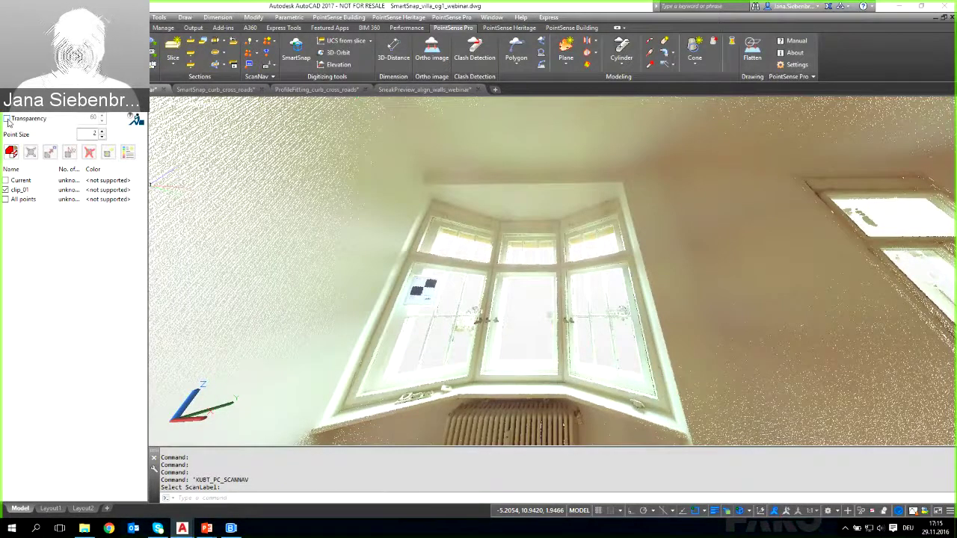
{"action": "left_click", "coordinate": [6, 119]}
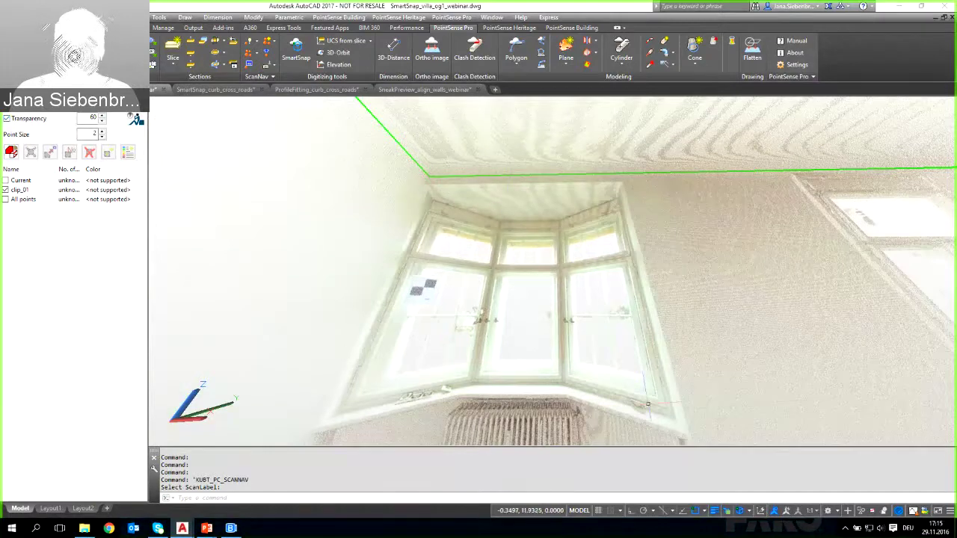
{"action": "left_click", "coordinate": [6, 119]}
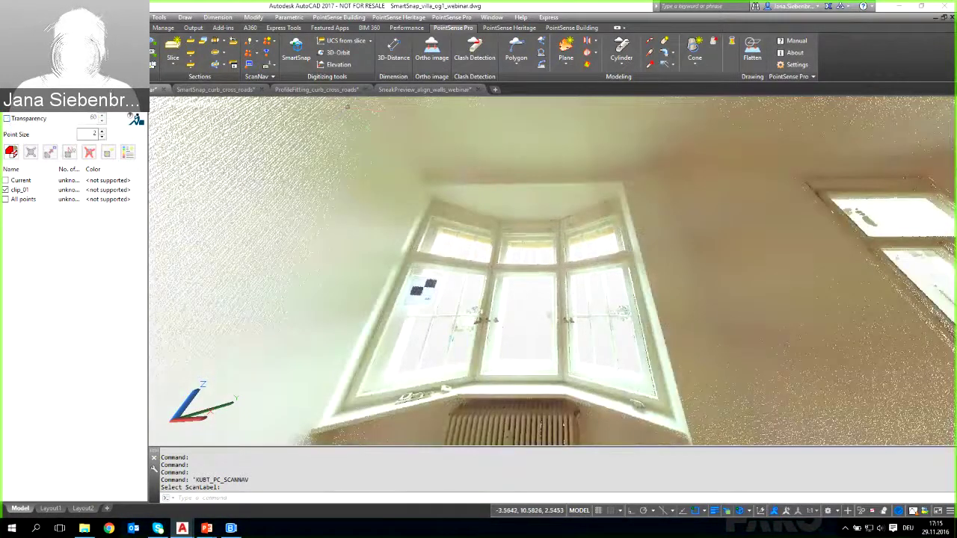
Step: Open SmartSnap and turn off its Auto mode so that snap points need manual confirmation
{"action": "left_click", "coordinate": [296, 58]}
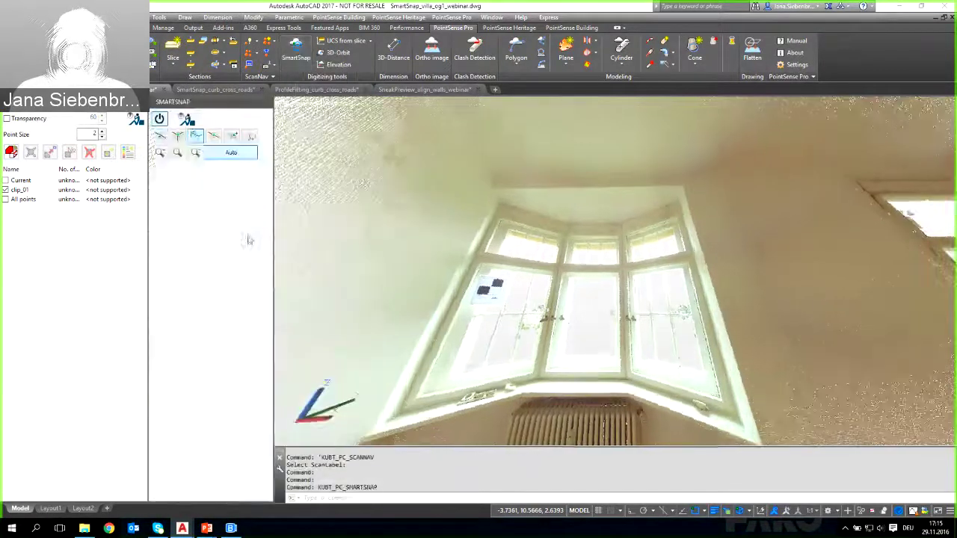
{"action": "left_click", "coordinate": [195, 136]}
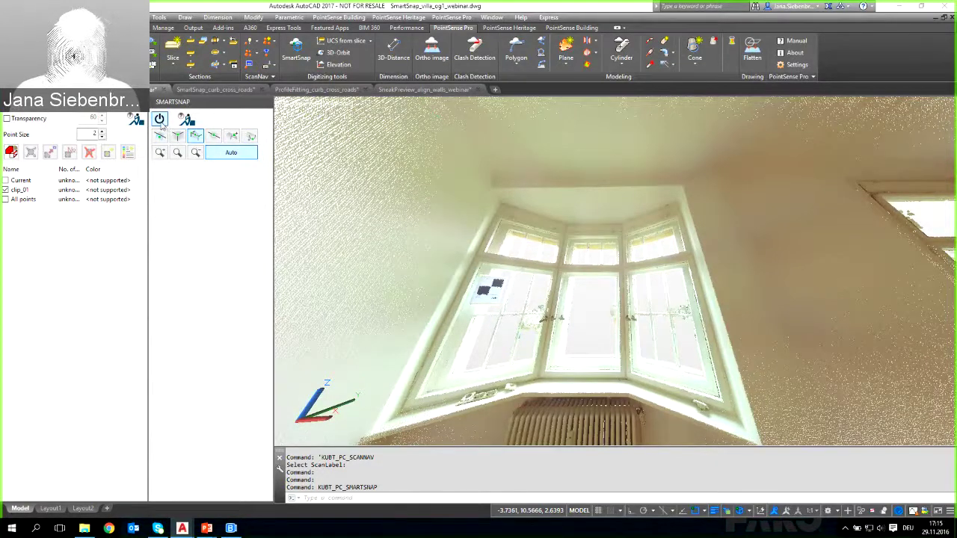
{"action": "left_click", "coordinate": [160, 121]}
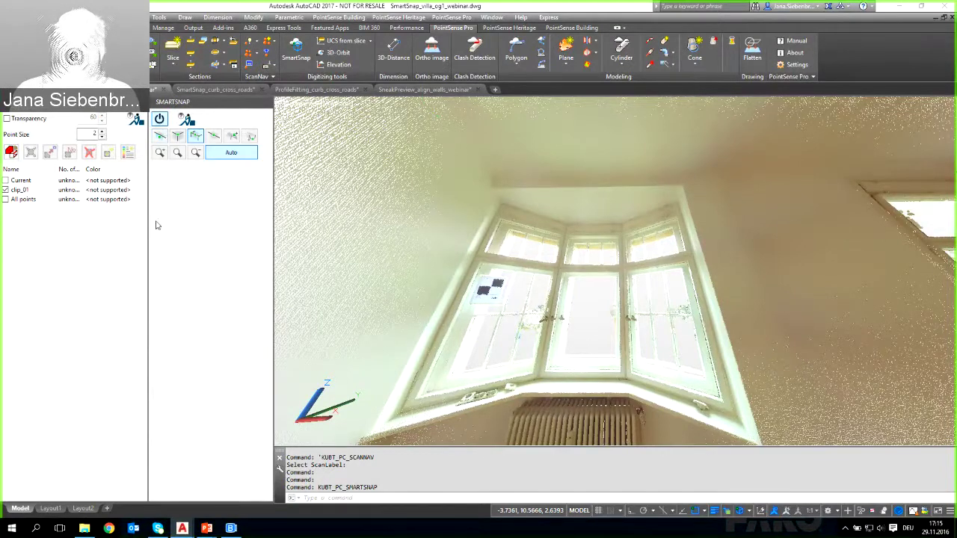
{"action": "left_click", "coordinate": [225, 157]}
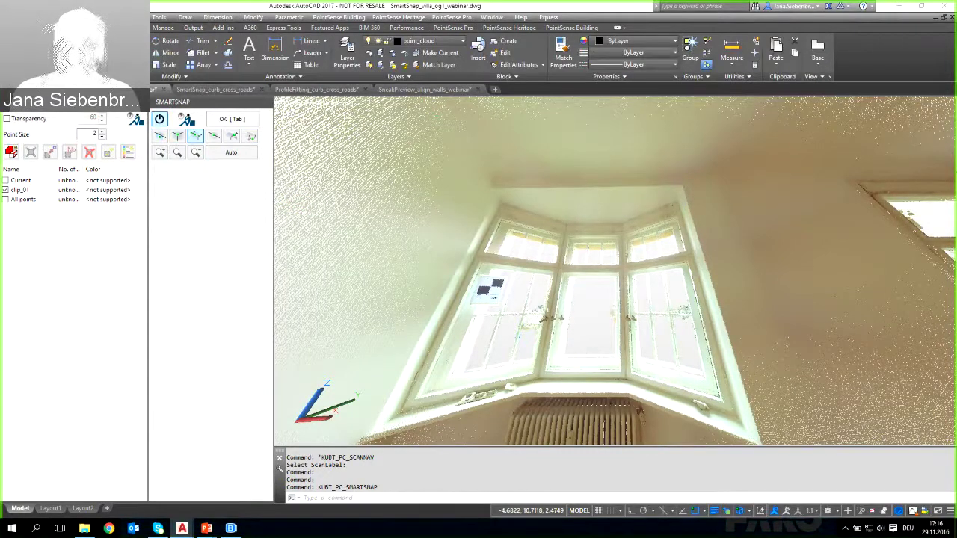
Step: Make Layer1 the current layer and start a line with 3D object snap and object snap turned off
{"action": "left_click", "coordinate": [451, 44]}
{"action": "left_click", "coordinate": [416, 78]}
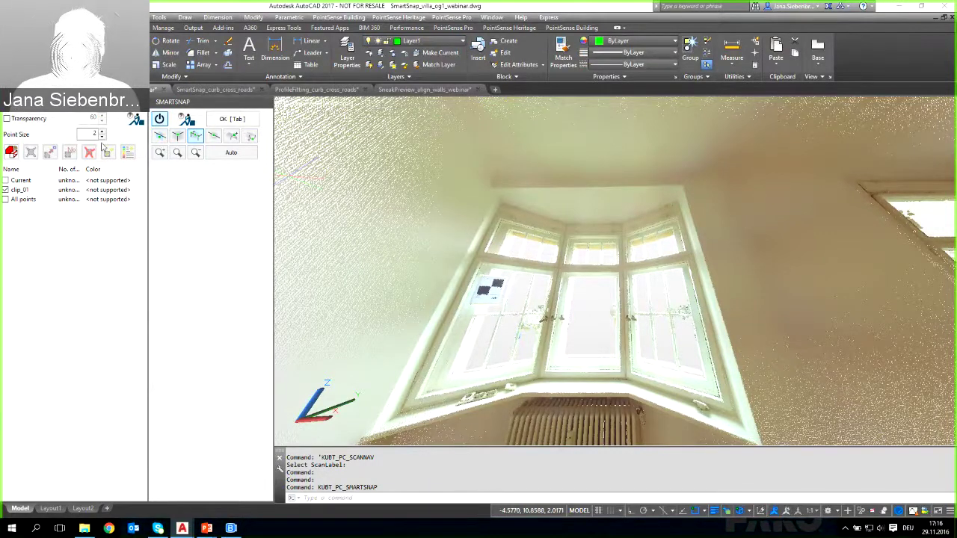
{"action": "left_click", "coordinate": [160, 136]}
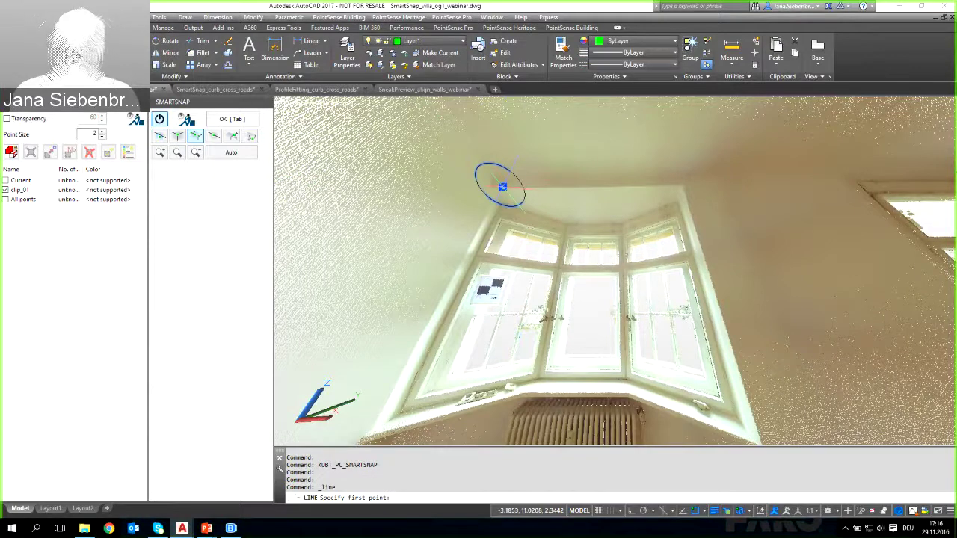
{"action": "key", "text": "F4"}
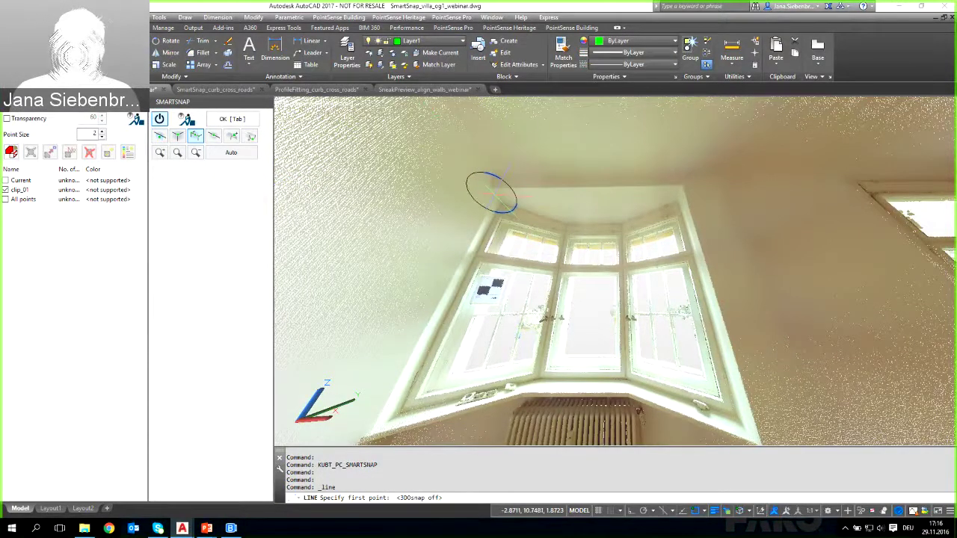
{"action": "key", "text": "F3"}
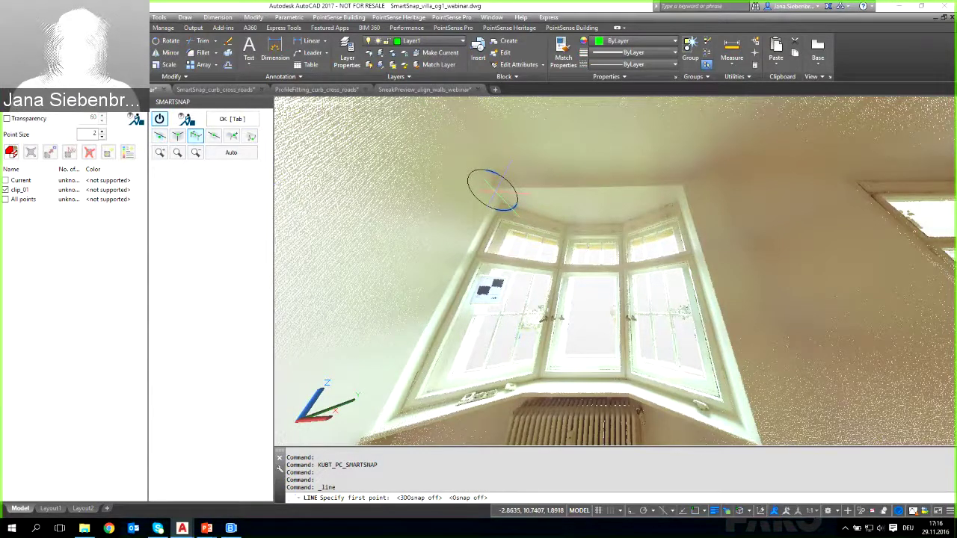
{"action": "scroll", "coordinate": [492, 191], "scroll_direction": "up", "scroll_amount": 2}
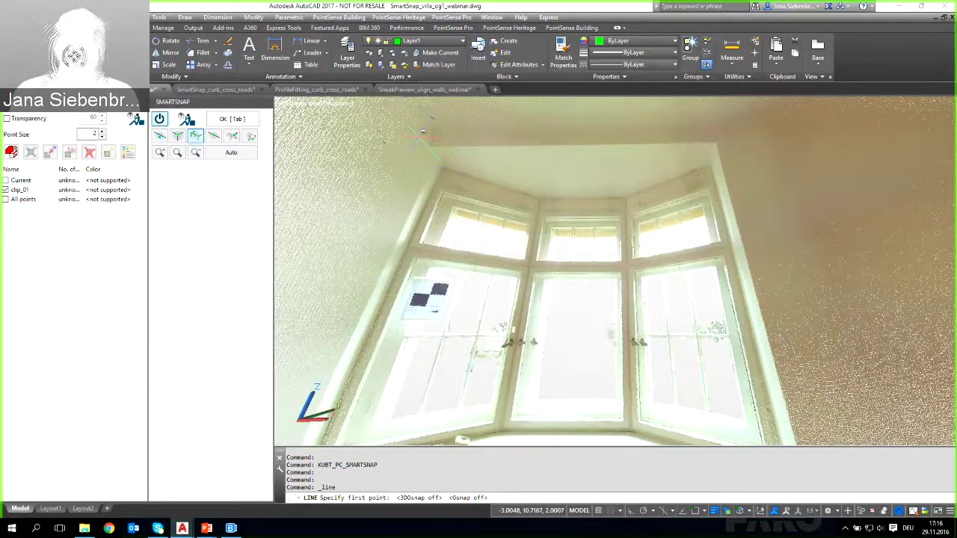
{"action": "key", "text": "F8"}
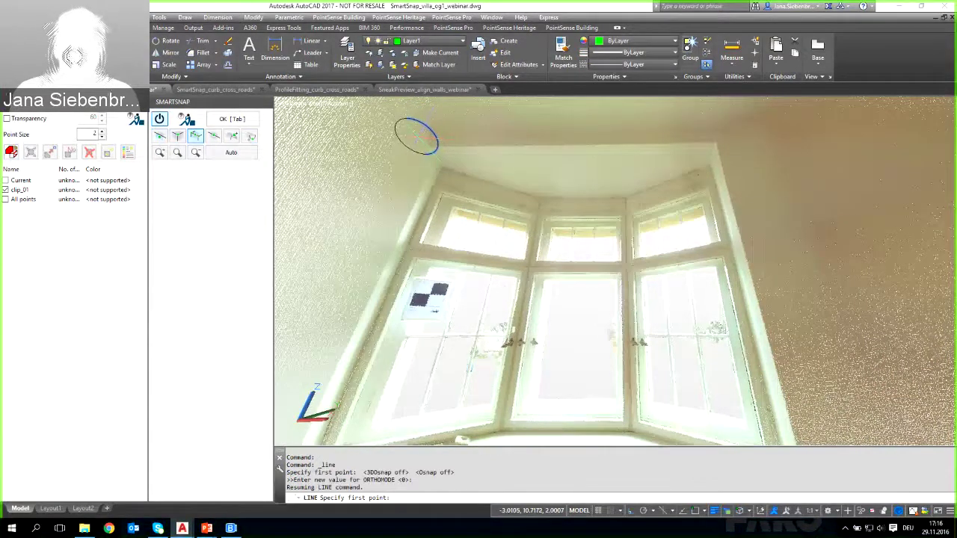
{"action": "key", "text": "F8"}
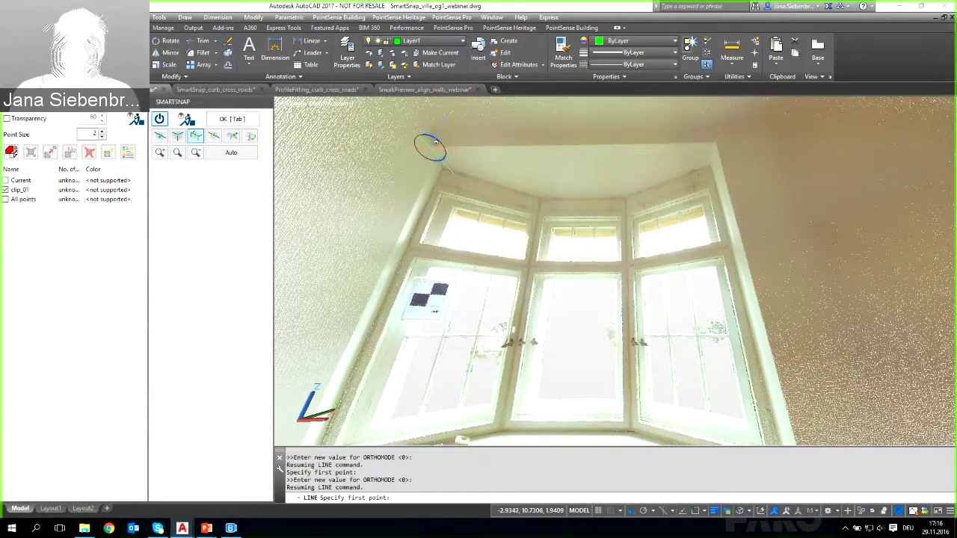
Step: Place the line's first point with SmartSnap at the upper left corner of the bay window opening, checking the section previews
{"action": "middle_click_drag", "start_coordinate": [430, 147], "coordinate": [460, 166]}
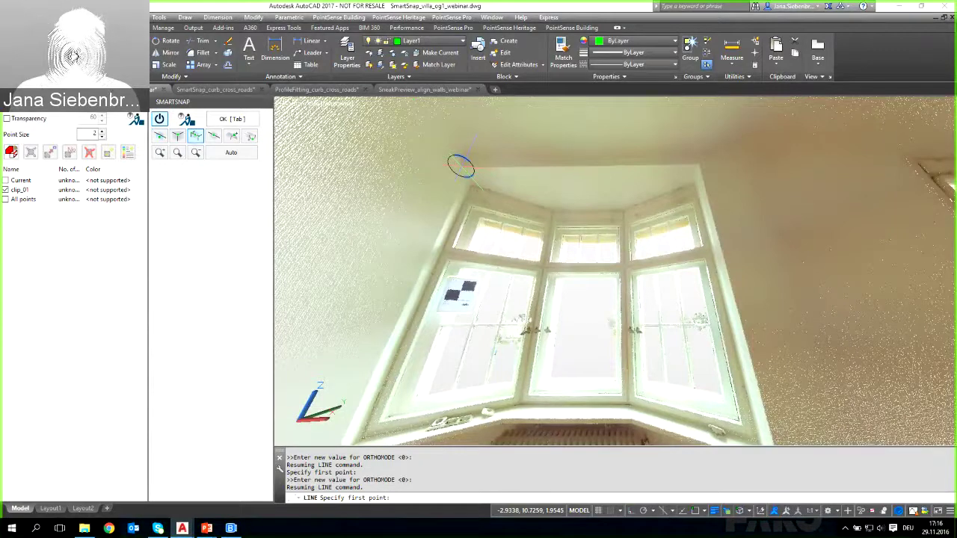
{"action": "mouse_move", "coordinate": [460, 166]}
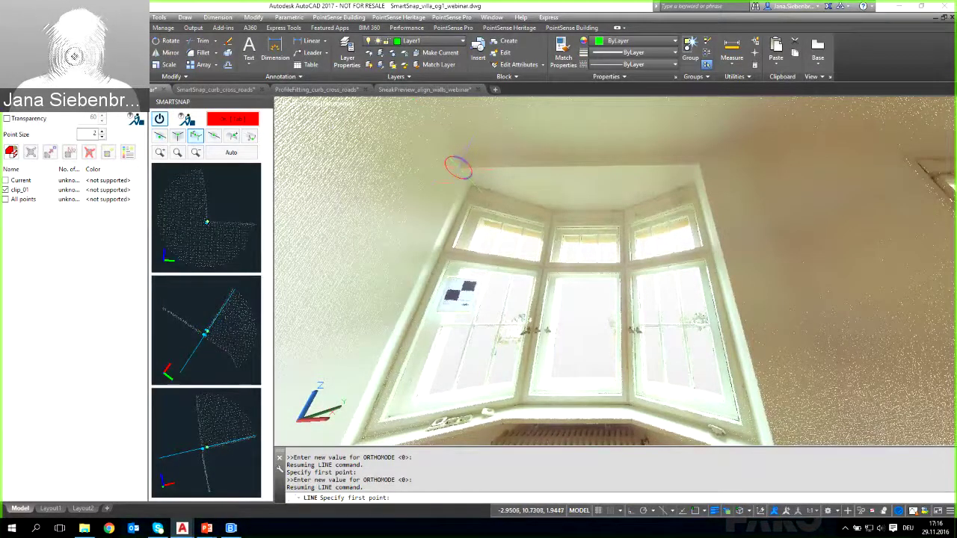
{"action": "left_click", "coordinate": [161, 153]}
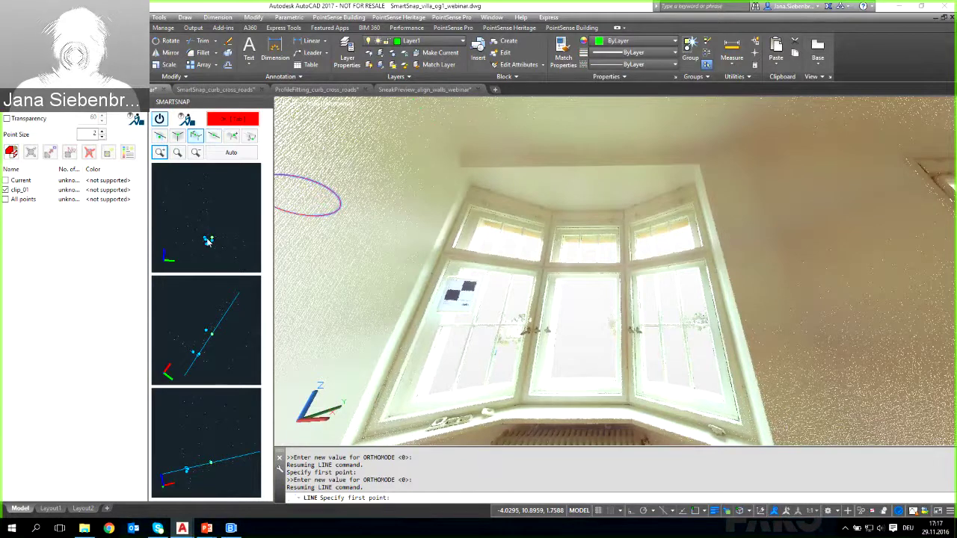
{"action": "left_click", "coordinate": [193, 361]}
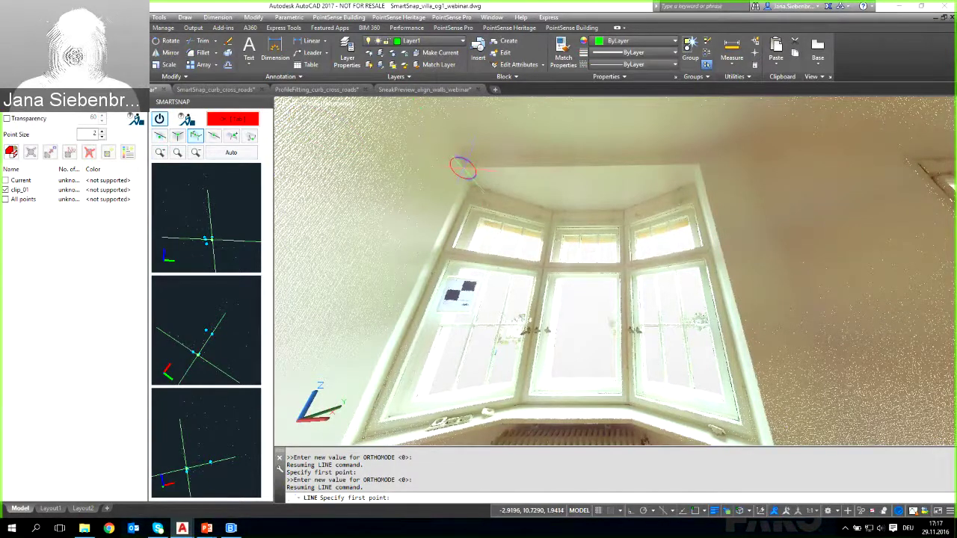
{"action": "left_click", "coordinate": [462, 167]}
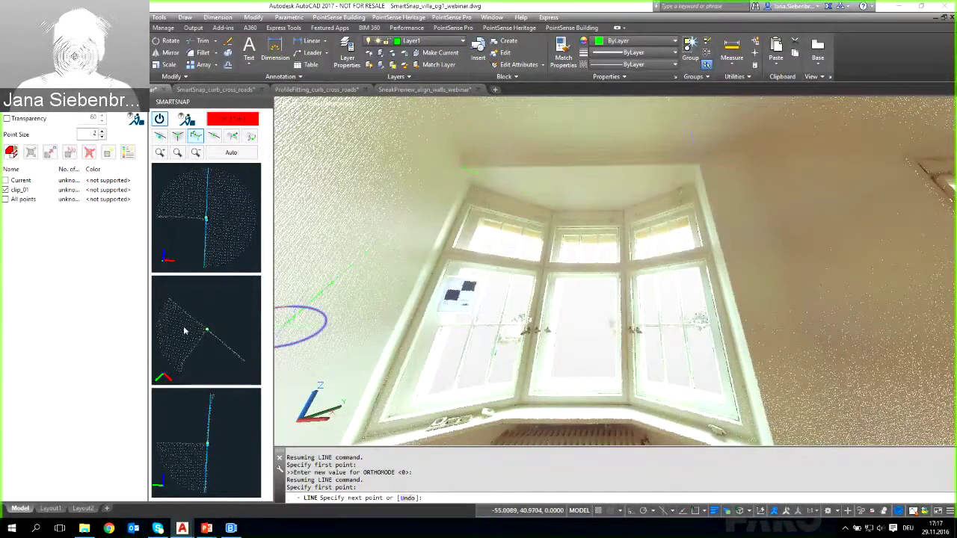
Step: Continue the line to the bay opening's upper right corner and down to the floor corner, and end the command
{"action": "left_click", "coordinate": [208, 223]}
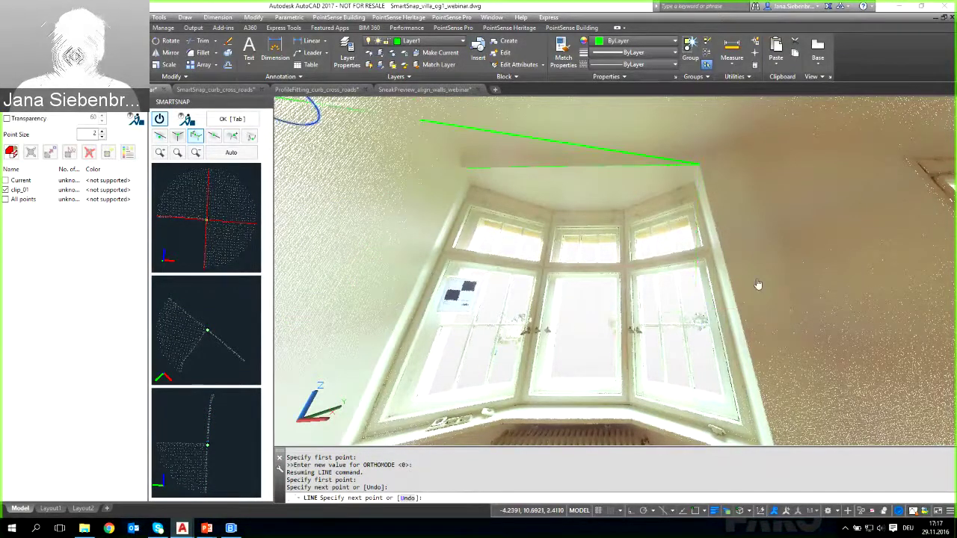
{"action": "middle_click_drag", "start_coordinate": [758, 284], "coordinate": [741, 229], "text": "shift"}
{"action": "scroll", "coordinate": [685, 394], "scroll_direction": "up", "scroll_amount": 2}
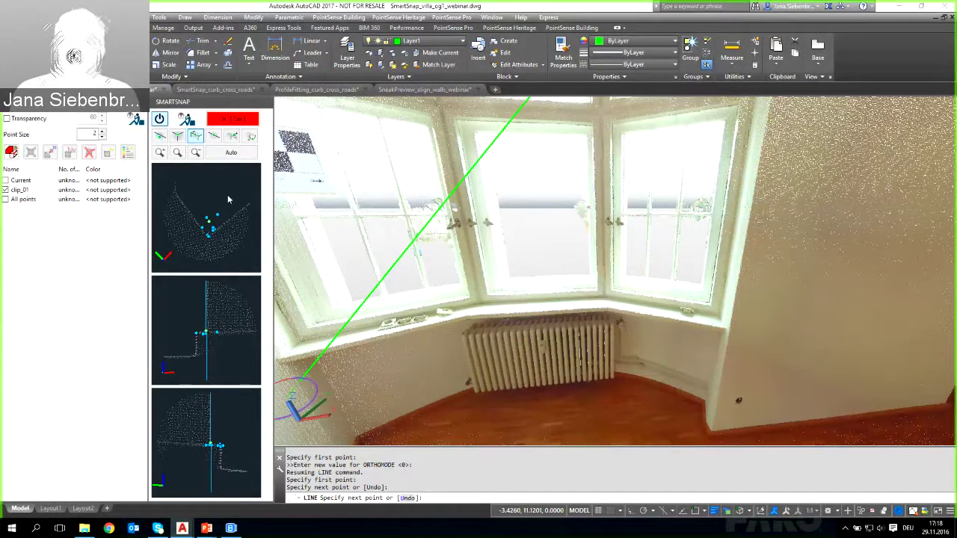
{"action": "key", "text": "Tab"}
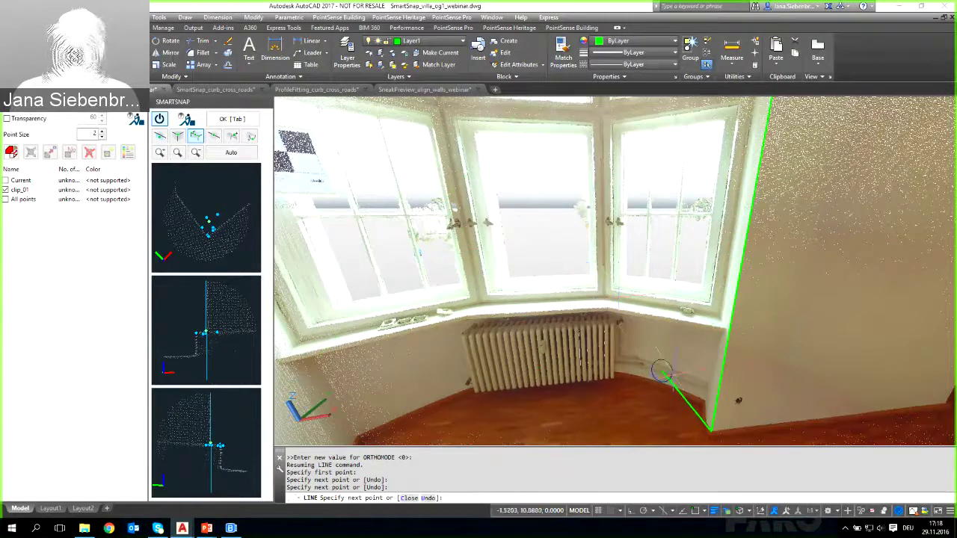
{"action": "key", "text": "Escape"}
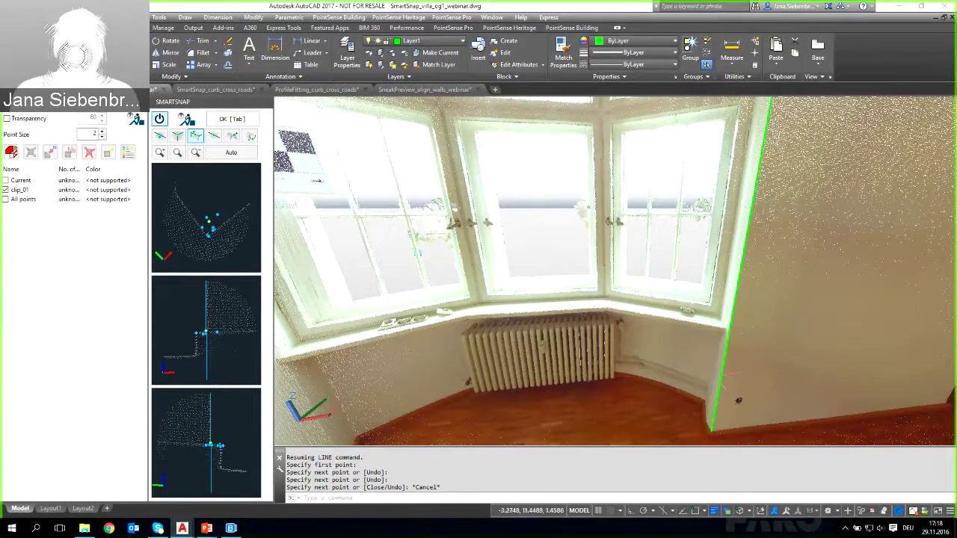
Step: Close the villa drawing and switch to the SmartSnap_curb_cross_roads drawing
{"action": "middle_click_drag", "start_coordinate": [739, 400], "coordinate": [771, 378], "text": "shift"}
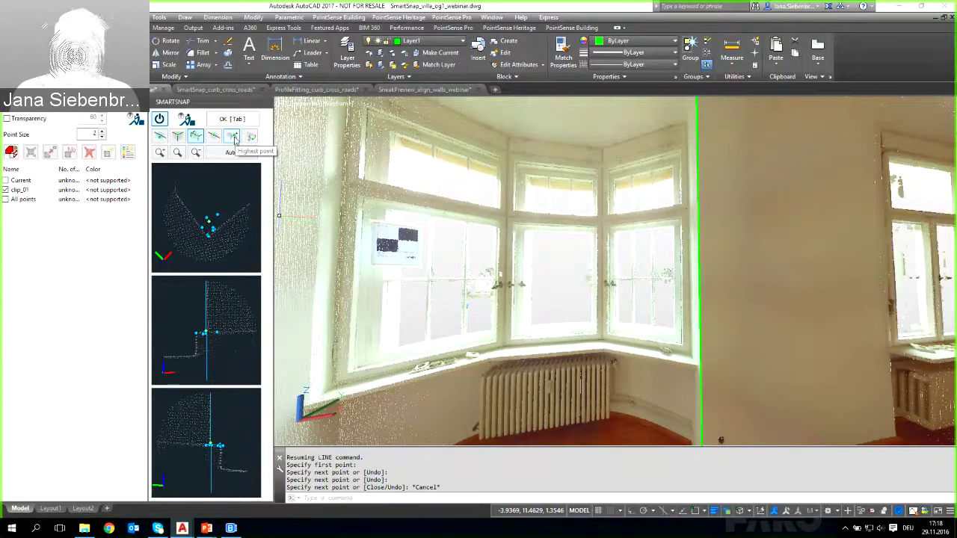
{"action": "mouse_move", "coordinate": [158, 91]}
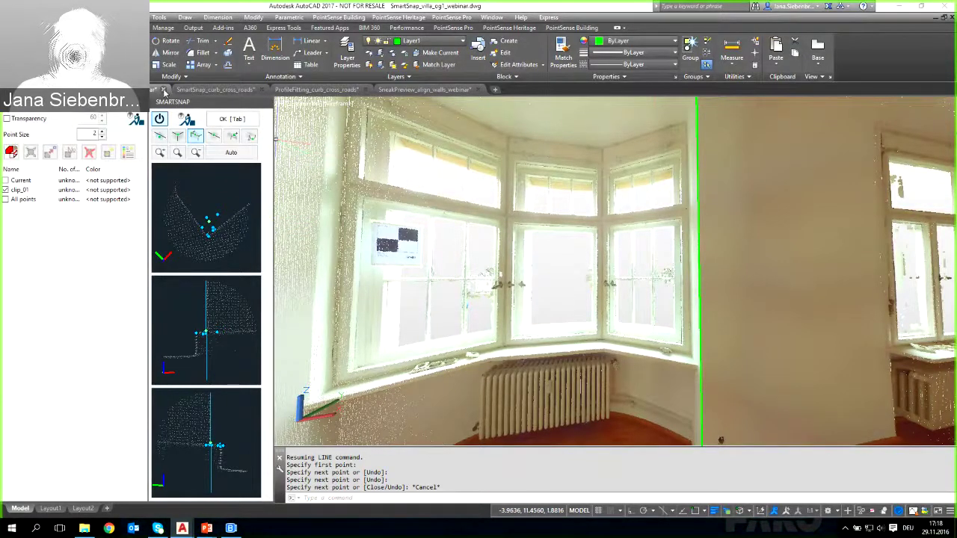
{"action": "left_click", "coordinate": [164, 91]}
{"action": "left_click", "coordinate": [521, 288]}
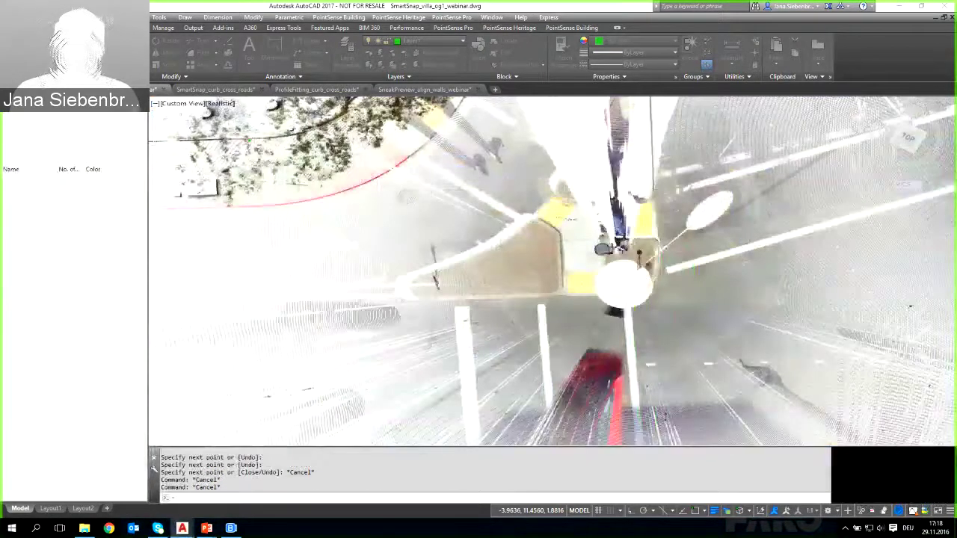
Step: Hide the All points region so only Island is displayed, and turn off point cloud transparency
{"action": "middle_click_drag", "start_coordinate": [617, 277], "coordinate": [523, 268], "text": "shift"}
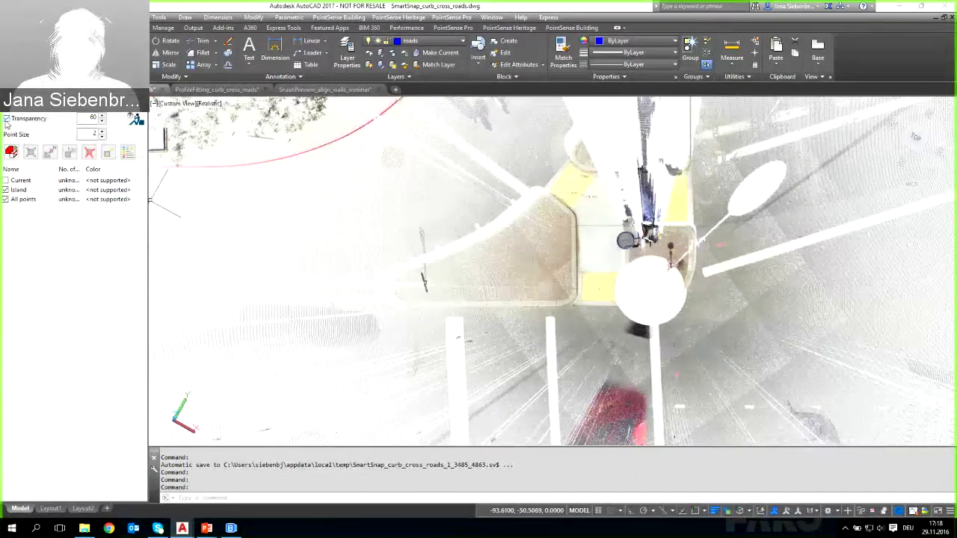
{"action": "left_click", "coordinate": [6, 199]}
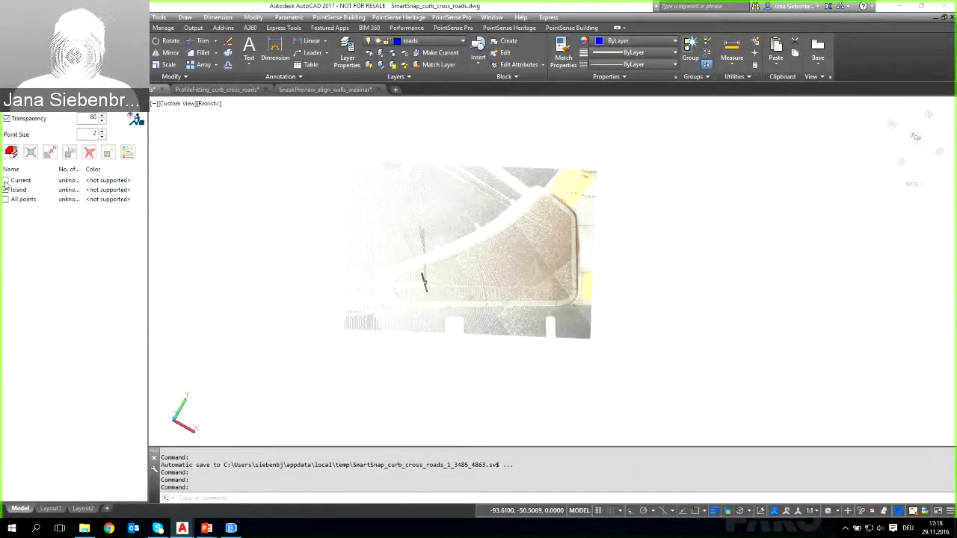
{"action": "left_click", "coordinate": [7, 119]}
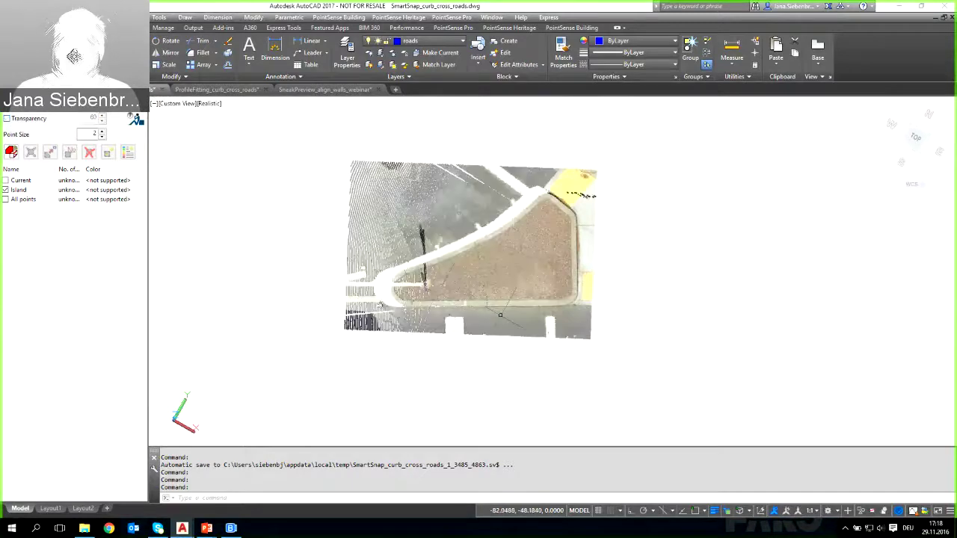
Step: Activate SmartSnap for the road island point cloud and turn off its automatic mode
{"action": "scroll", "coordinate": [500, 315], "scroll_direction": "up", "scroll_amount": 3}
{"action": "middle_click_drag", "start_coordinate": [515, 314], "coordinate": [587, 372], "text": "shift"}
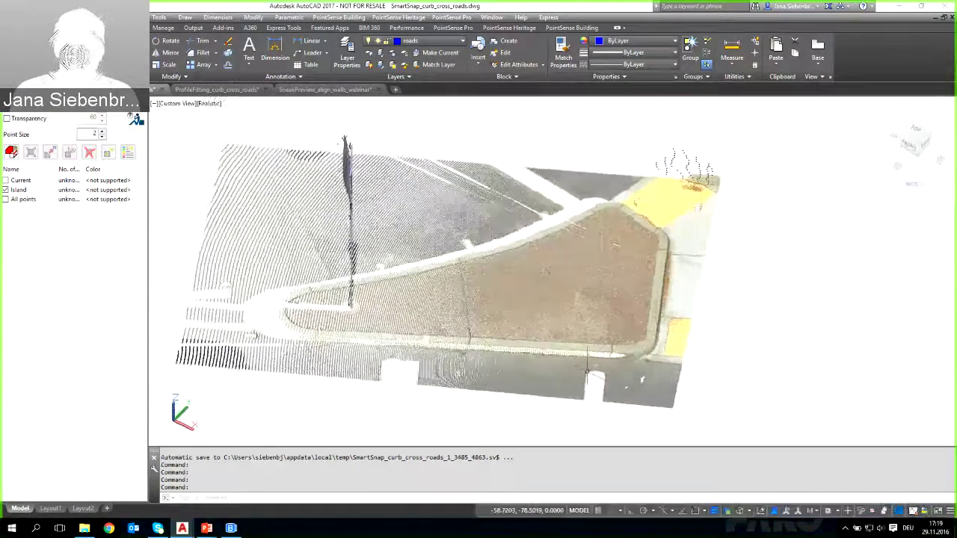
{"action": "scroll", "coordinate": [588, 371], "scroll_direction": "up", "scroll_amount": 5}
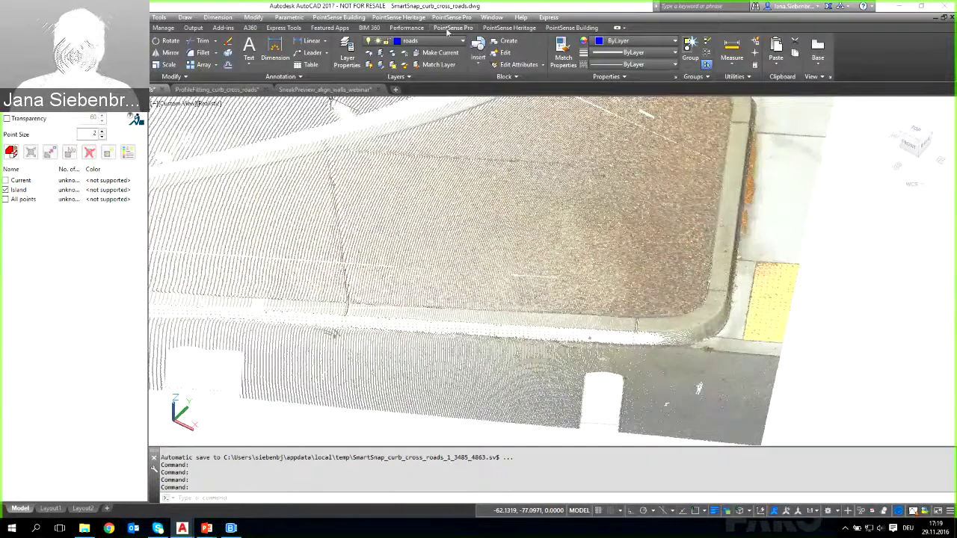
{"action": "left_click", "coordinate": [449, 29]}
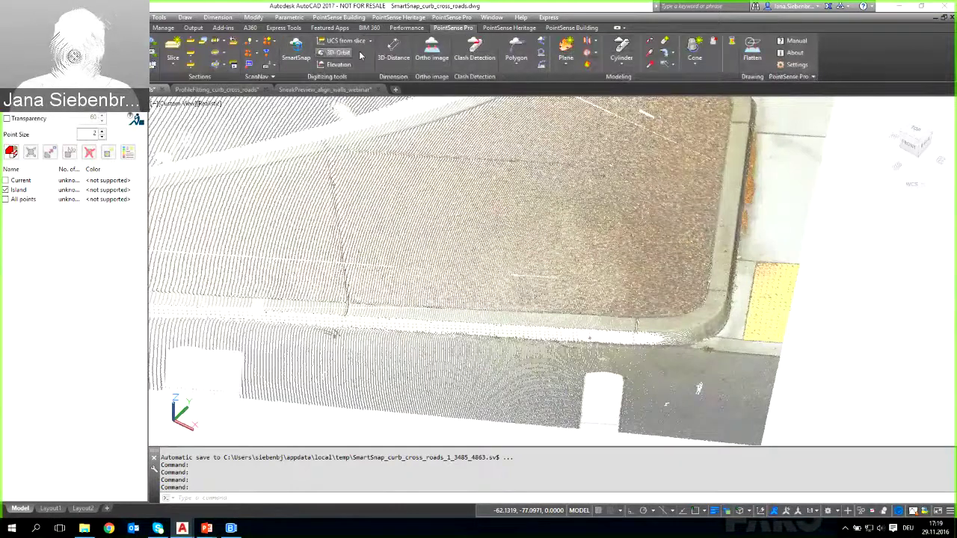
{"action": "left_click", "coordinate": [305, 56]}
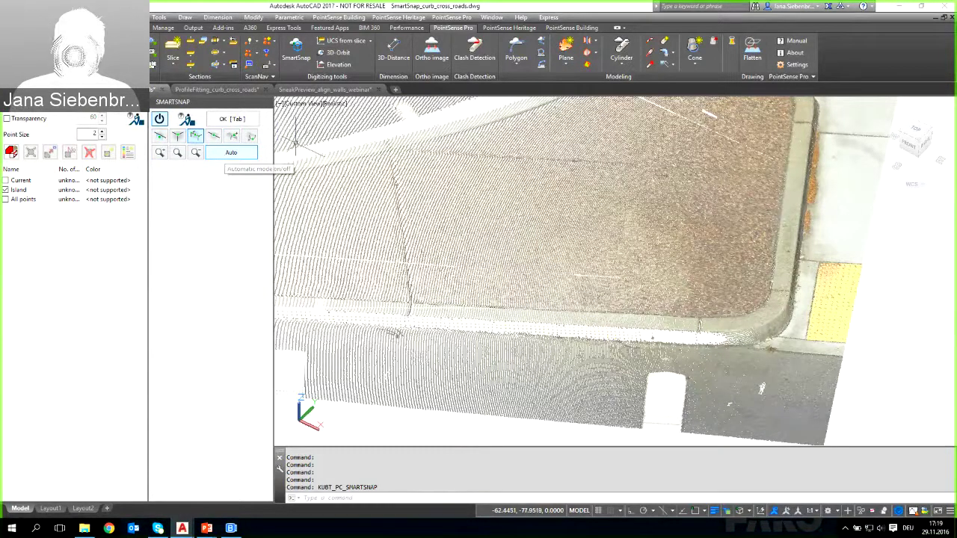
{"action": "left_click", "coordinate": [15, 27]}
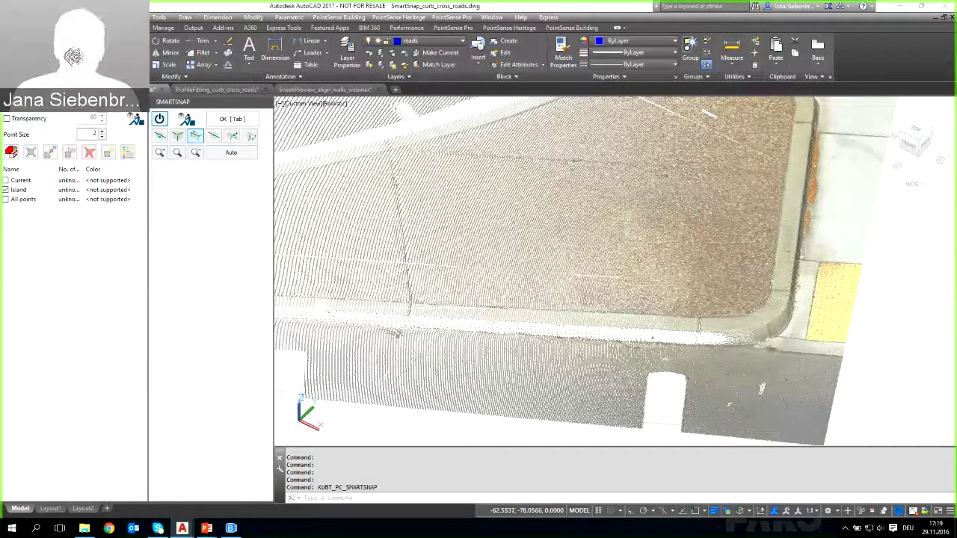
Step: Start a line at the foot of the island's curb, using SmartSnap's projected lowest point mode for the first point
{"action": "left_click", "coordinate": [16, 53]}
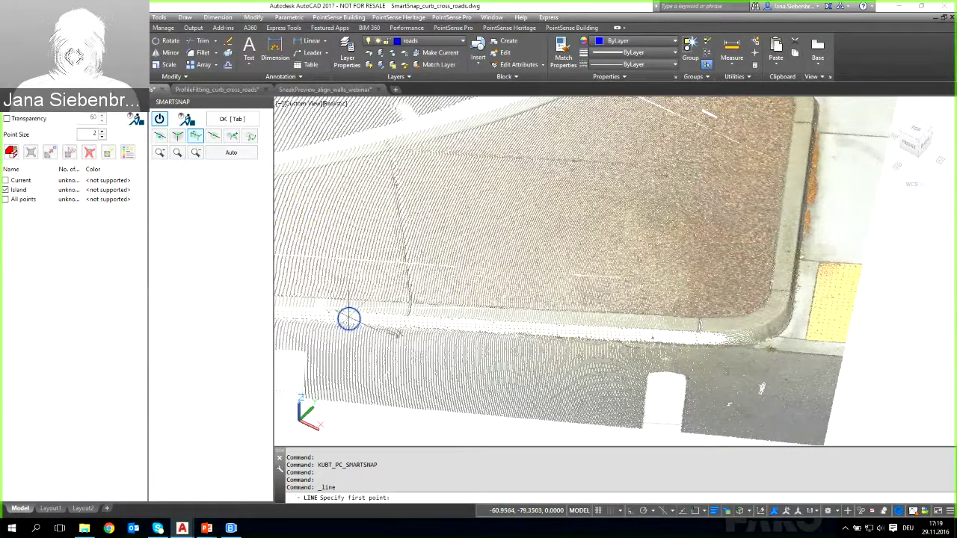
{"action": "scroll", "coordinate": [349, 319], "scroll_direction": "up", "scroll_amount": 3}
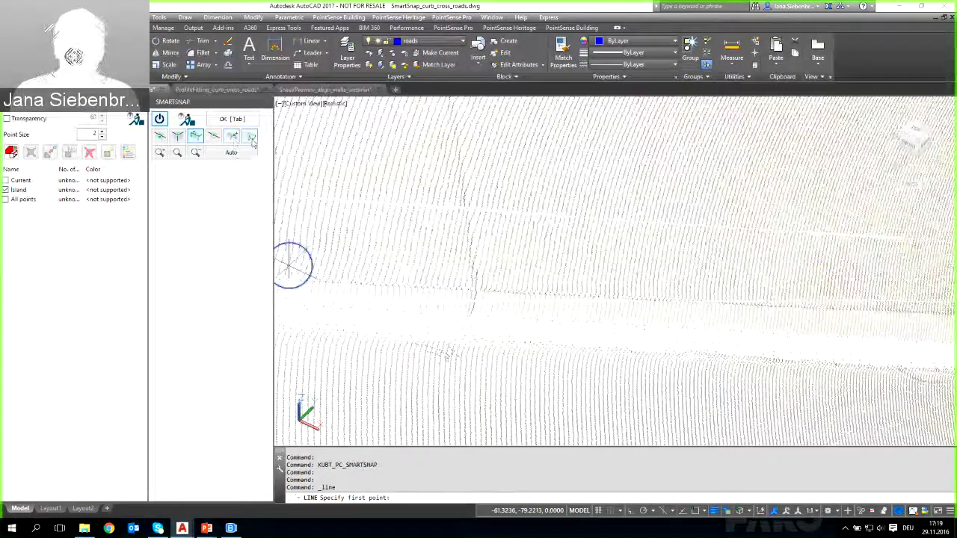
{"action": "left_click", "coordinate": [252, 137]}
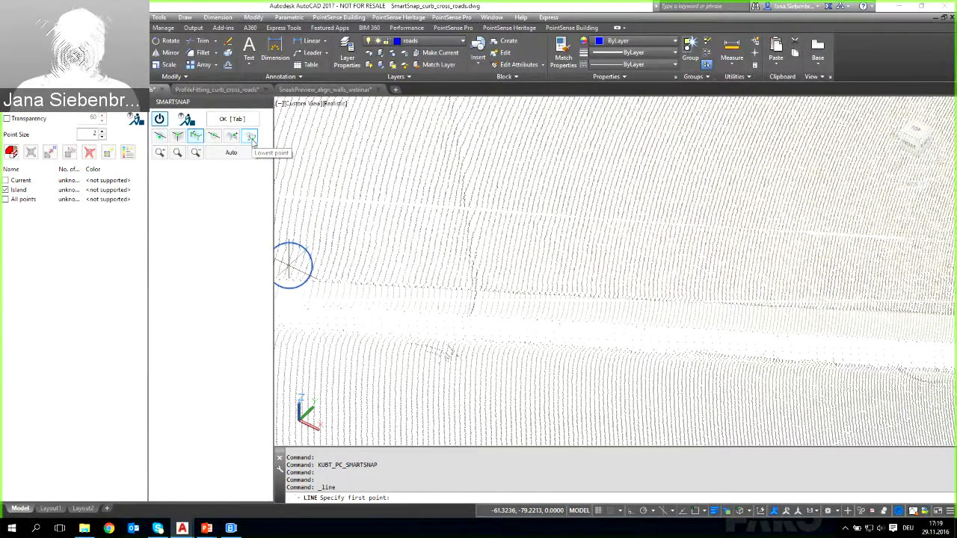
{"action": "left_click", "coordinate": [252, 138]}
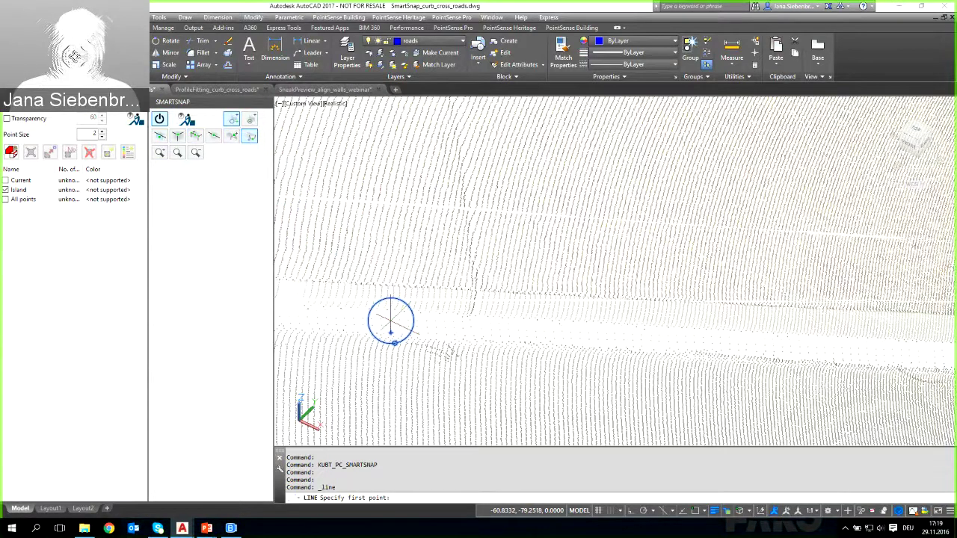
{"action": "key", "text": "F8"}
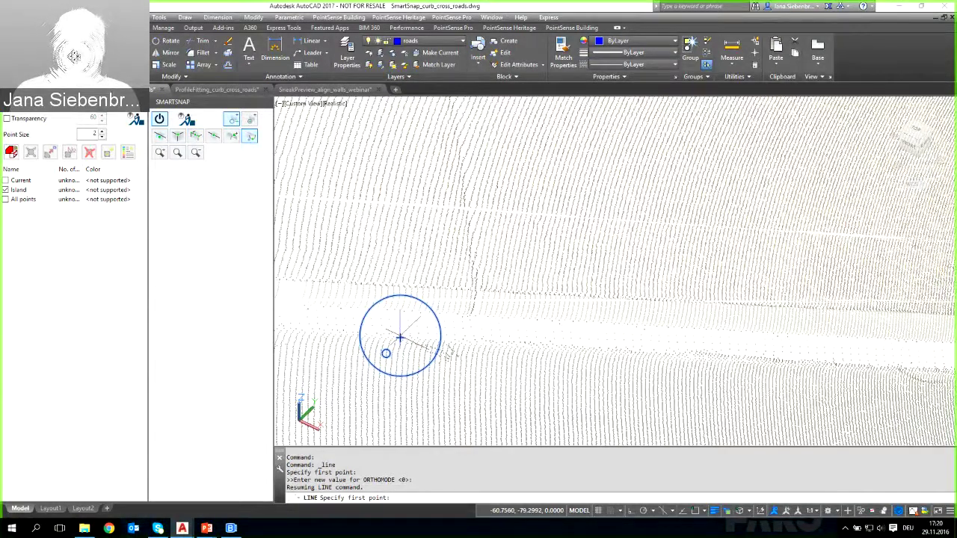
{"action": "key", "text": "F8"}
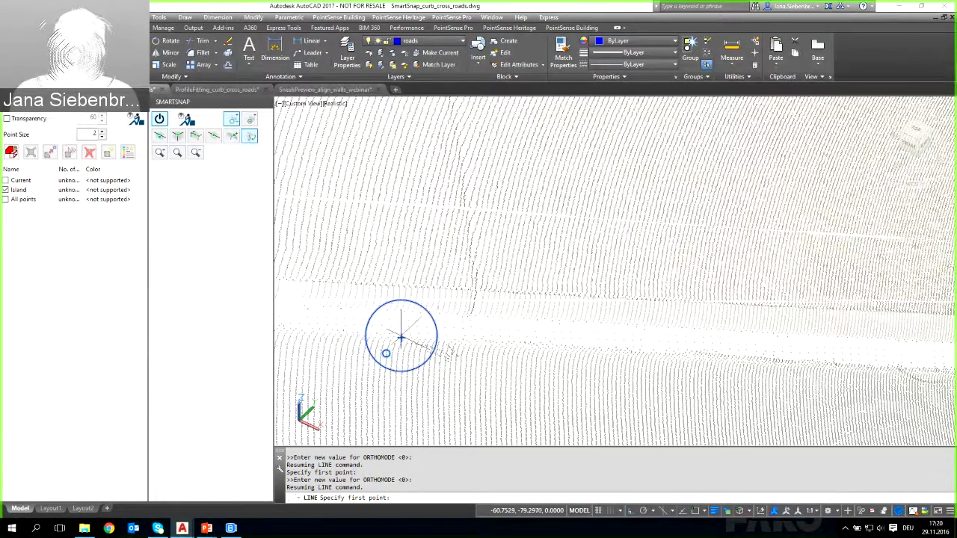
{"action": "left_click", "coordinate": [401, 339]}
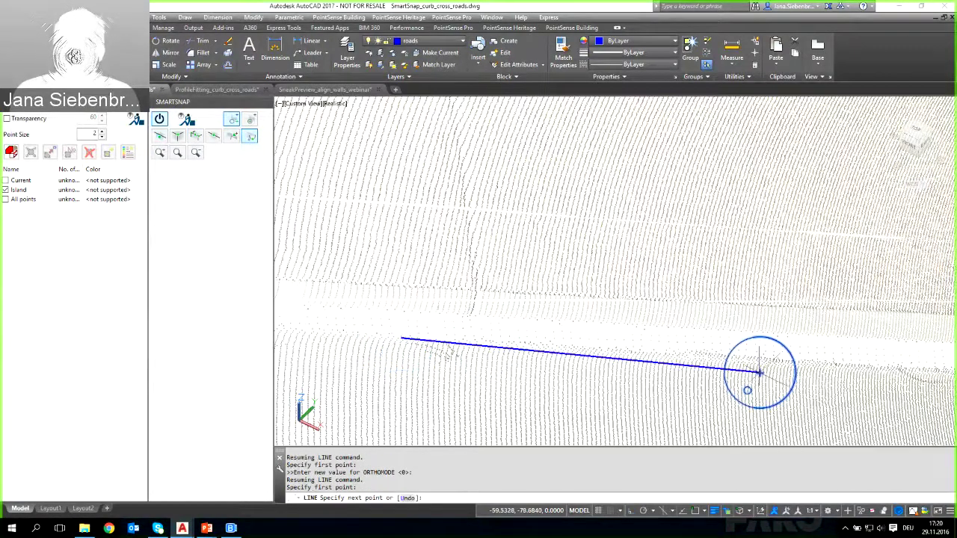
Step: Continue the line along the foot of the curb, around the rounded corner and along the adjoining side, and end the command
{"action": "middle_click_drag", "start_coordinate": [756, 372], "coordinate": [796, 367], "text": "shift"}
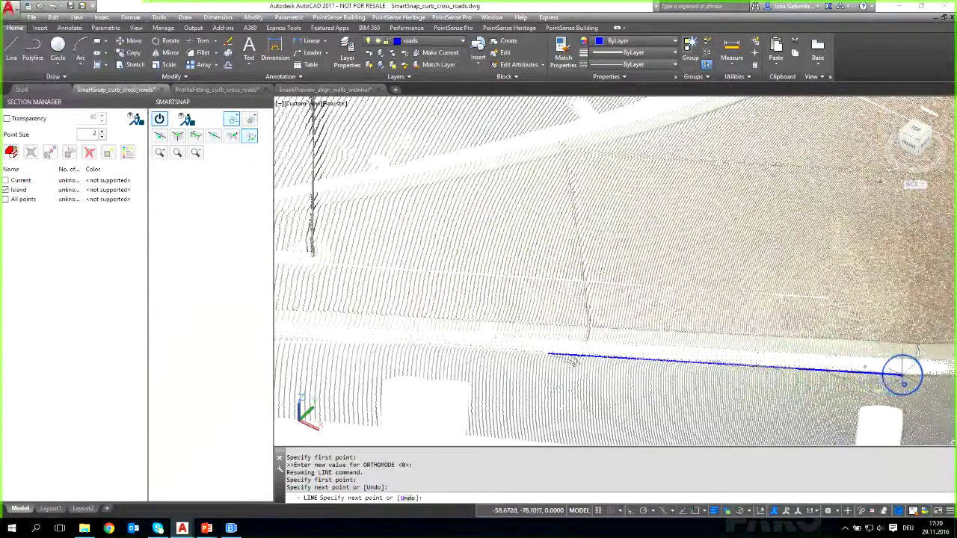
{"action": "middle_click_drag", "start_coordinate": [898, 375], "coordinate": [737, 316], "text": "shift"}
{"action": "left_click", "coordinate": [737, 316]}
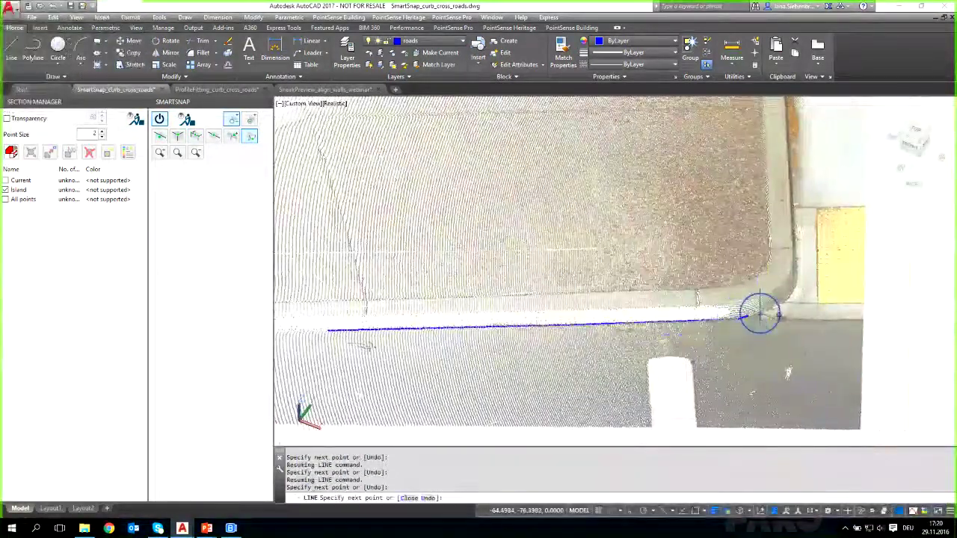
{"action": "left_click", "coordinate": [772, 311]}
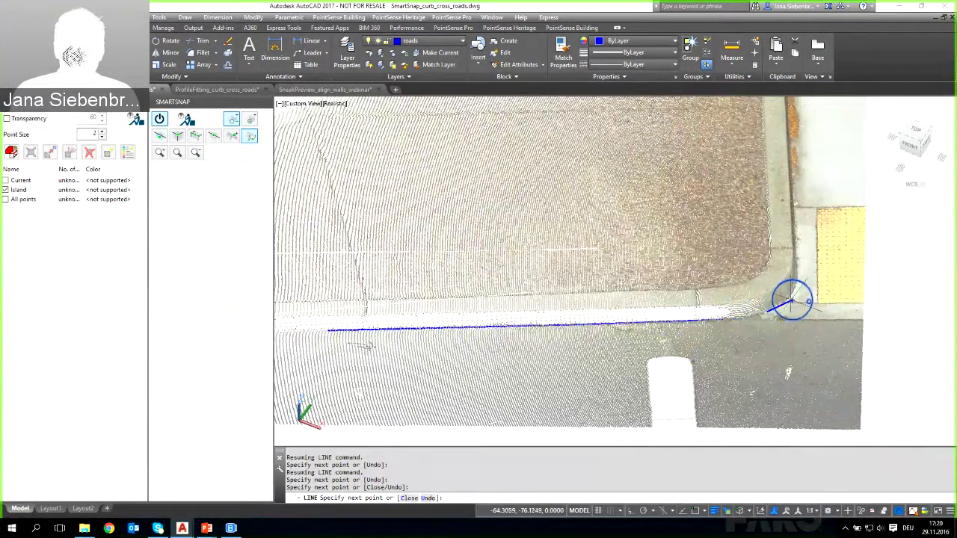
{"action": "left_click", "coordinate": [789, 301]}
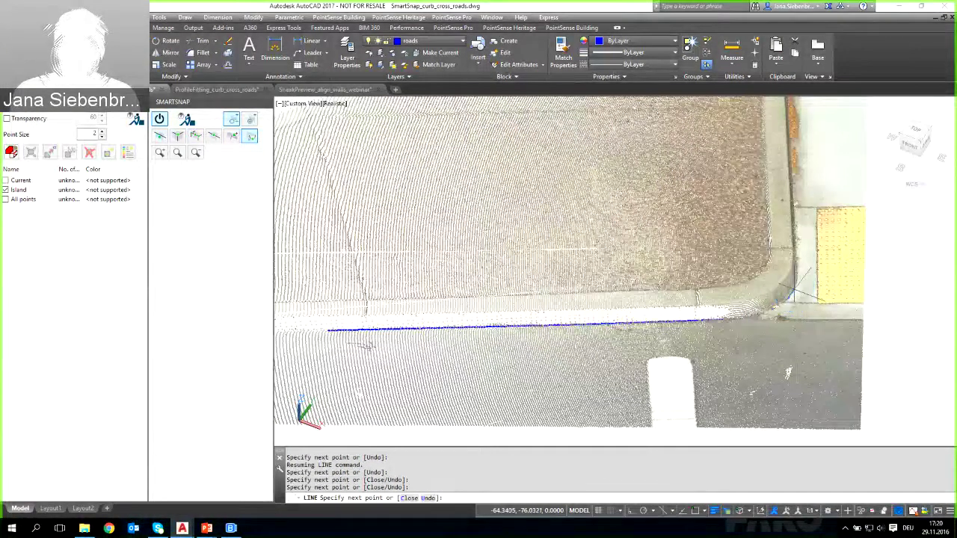
{"action": "left_click", "coordinate": [794, 290]}
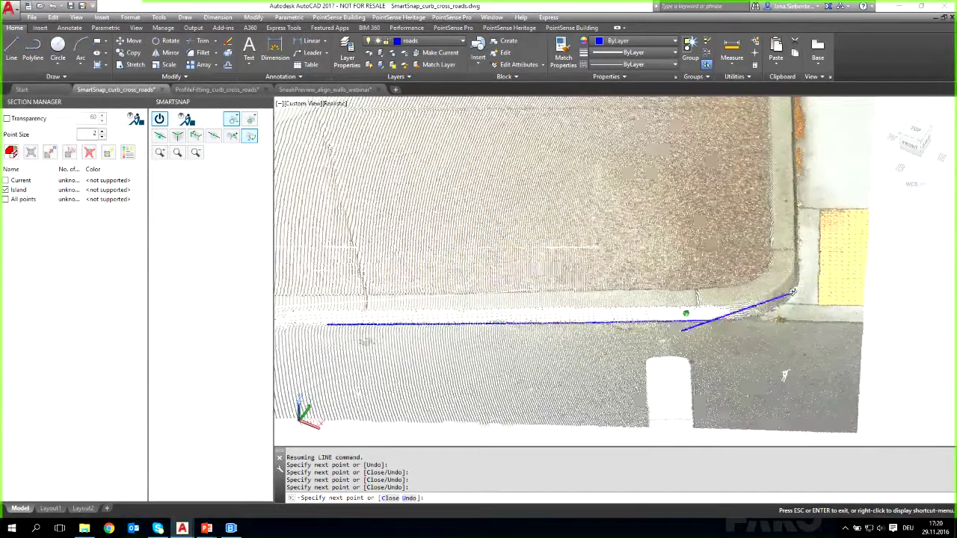
{"action": "middle_click_drag", "start_coordinate": [792, 292], "coordinate": [808, 306], "text": "shift"}
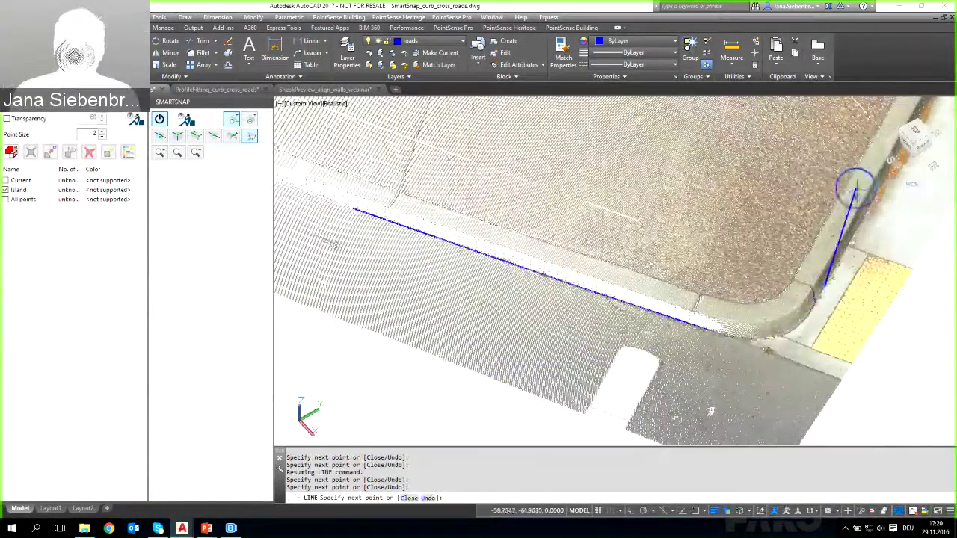
{"action": "left_click", "coordinate": [866, 209]}
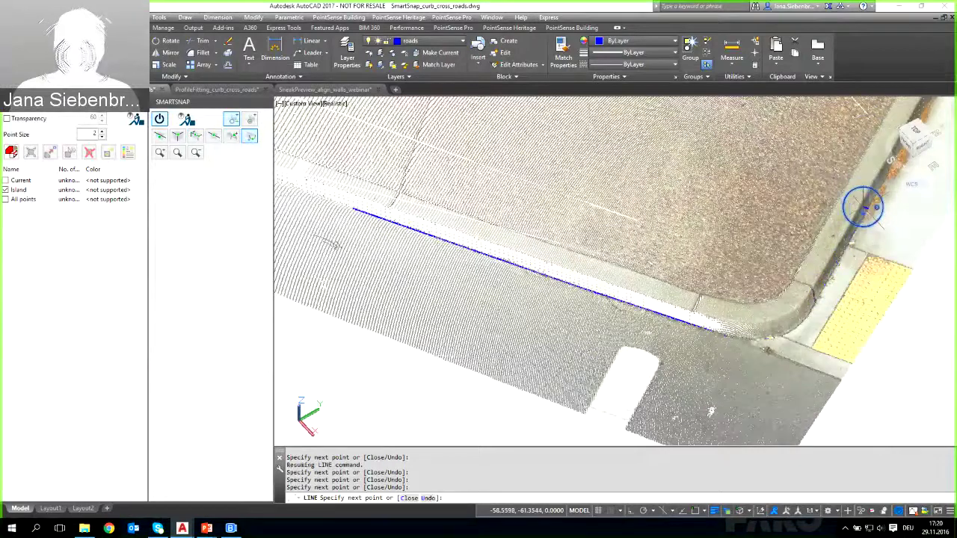
{"action": "key", "text": "Escape"}
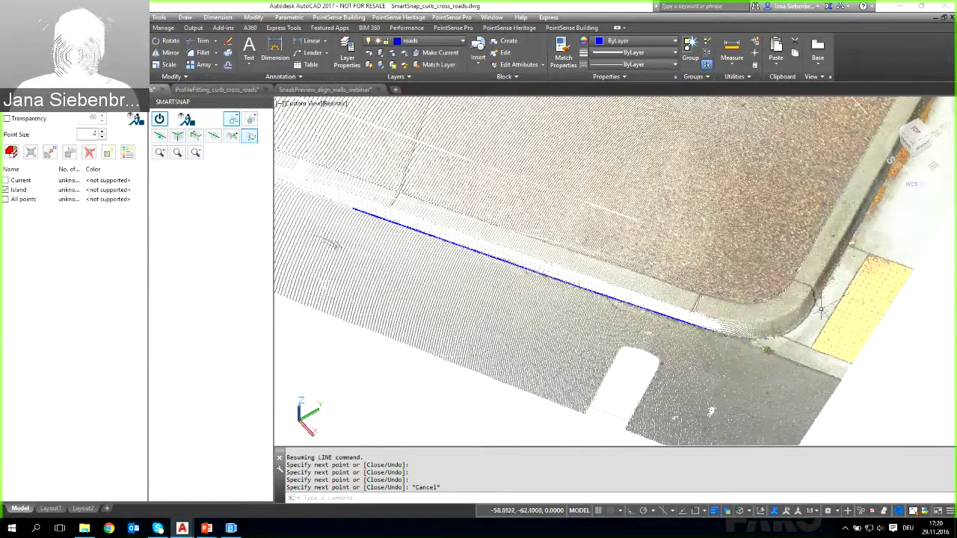
Step: Turn on point cloud transparency at 60 and inspect the traced curb line from several angles
{"action": "middle_click_drag", "start_coordinate": [821, 310], "coordinate": [479, 299], "text": "shift"}
{"action": "left_click", "coordinate": [6, 118]}
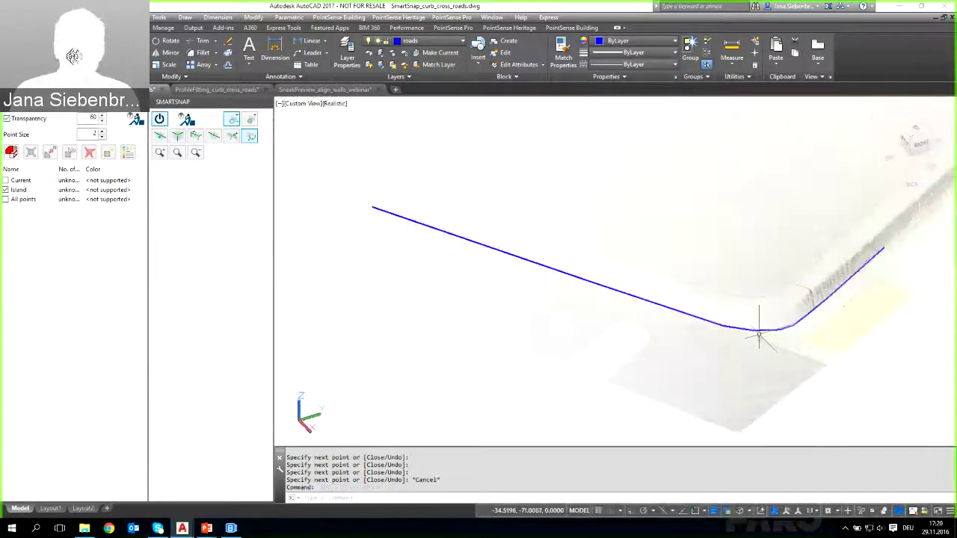
{"action": "middle_click_drag", "start_coordinate": [819, 325], "coordinate": [748, 331], "text": "shift"}
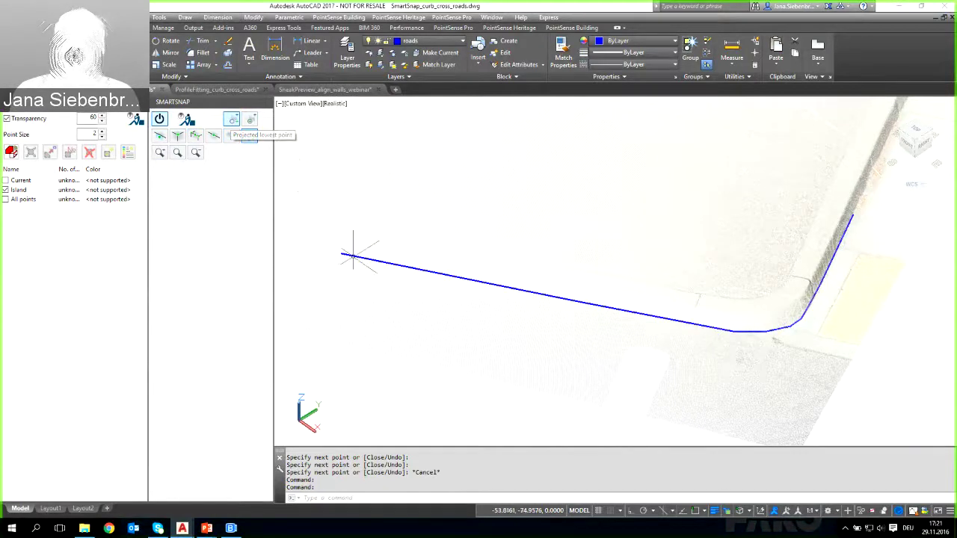
Step: Display the All points region instead of Island, and switch SmartSnap from projected lowest point to the other lowest point option
{"action": "scroll", "coordinate": [492, 257], "scroll_direction": "down", "scroll_amount": 3}
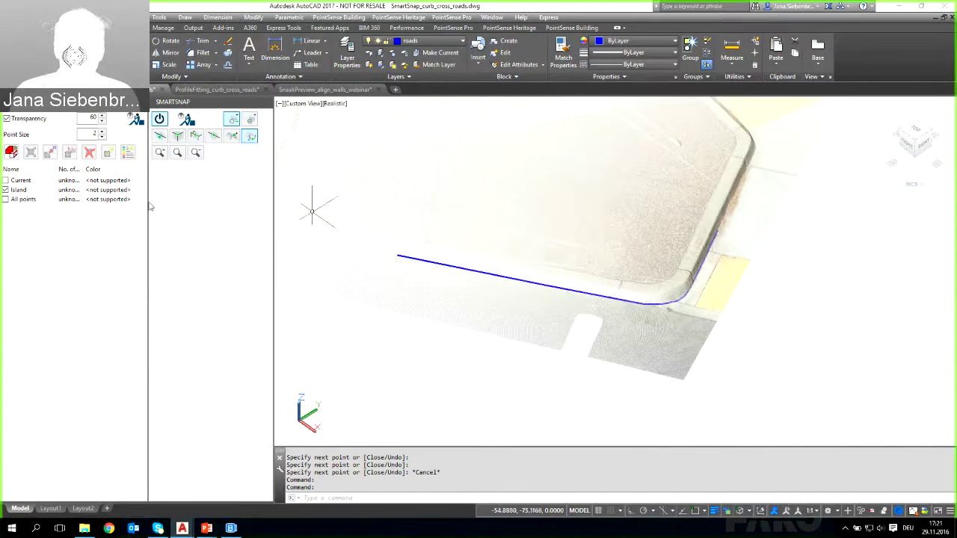
{"action": "left_click", "coordinate": [5, 199]}
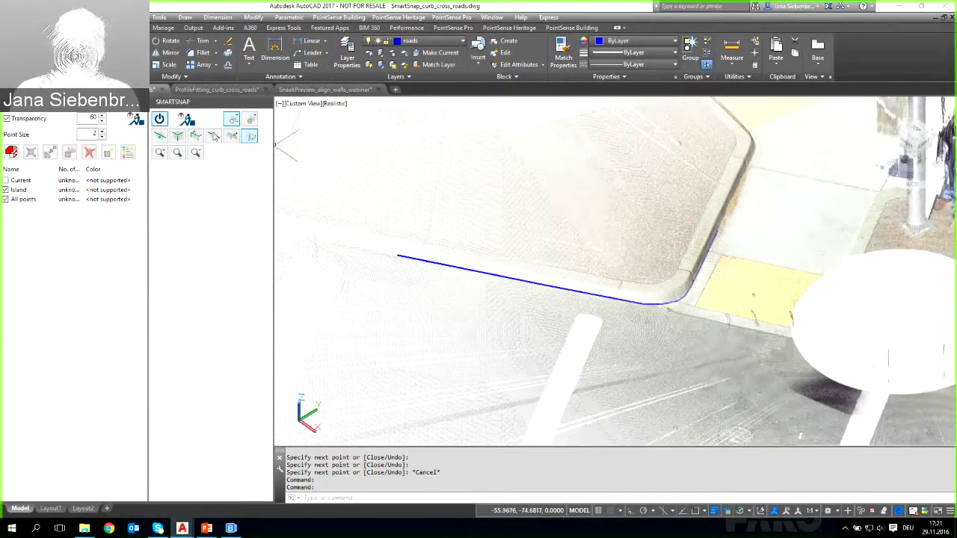
{"action": "left_click", "coordinate": [250, 123]}
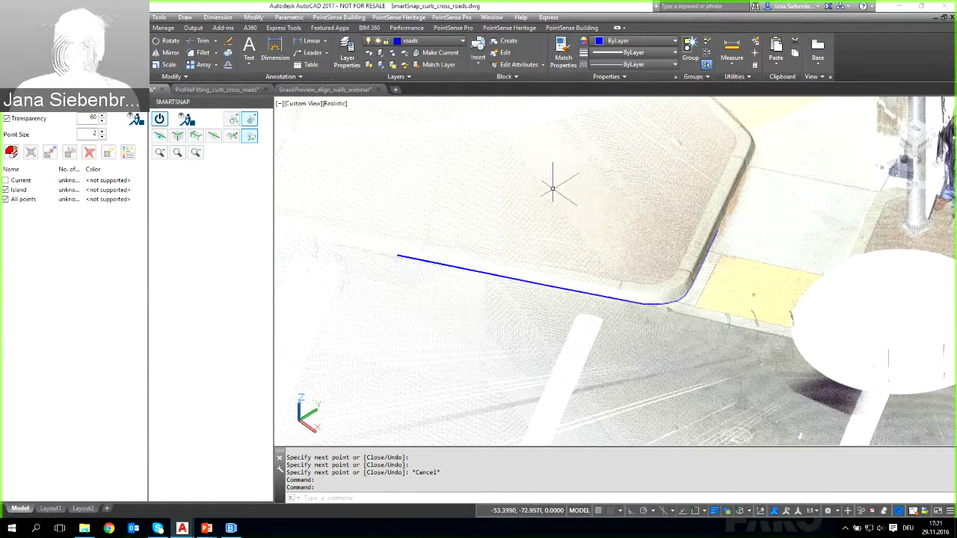
{"action": "middle_click_drag", "start_coordinate": [556, 189], "coordinate": [598, 316], "text": "shift"}
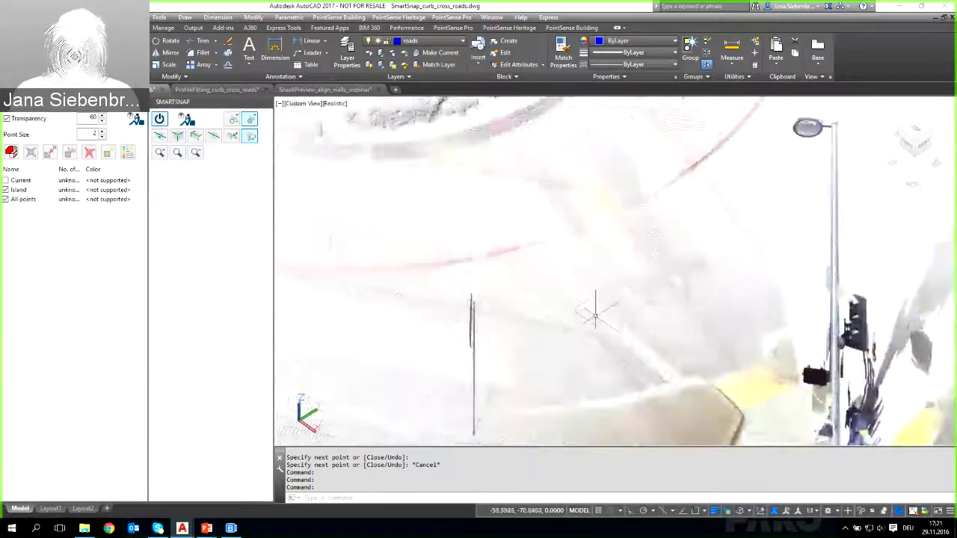
{"action": "left_click", "coordinate": [6, 190]}
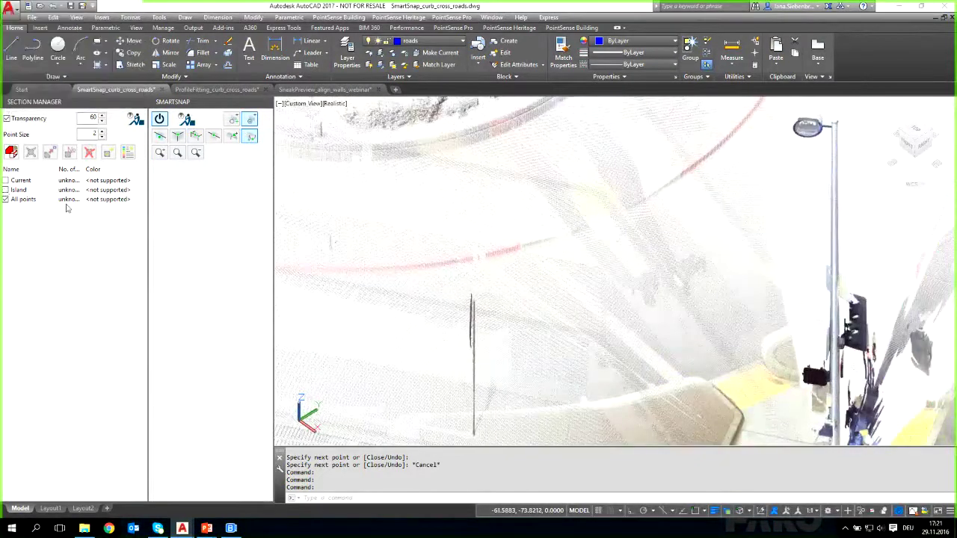
{"action": "middle_click_drag", "start_coordinate": [720, 348], "coordinate": [748, 389], "text": "shift"}
{"action": "middle_click_drag", "start_coordinate": [669, 339], "coordinate": [620, 325], "text": "shift"}
{"action": "scroll", "coordinate": [620, 324], "scroll_direction": "up", "scroll_amount": 3}
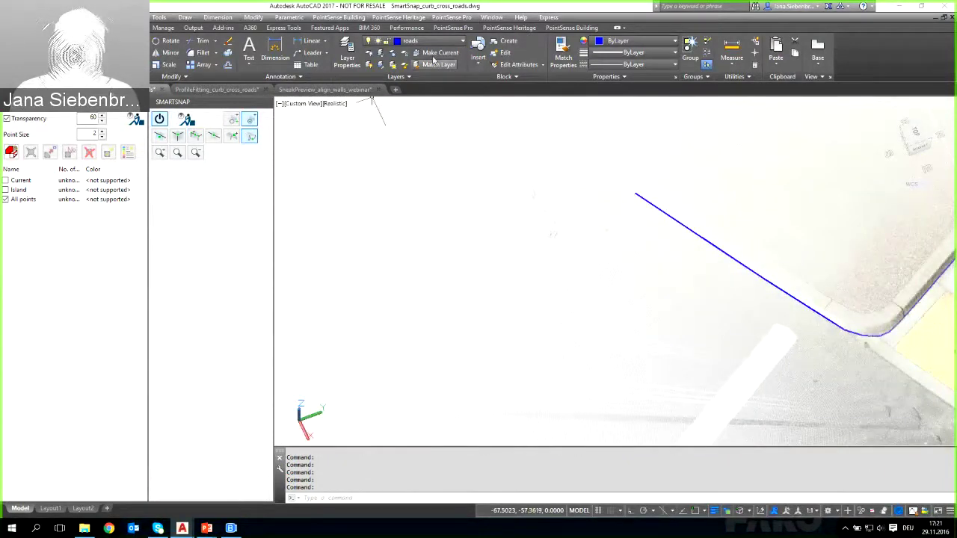
Step: Insert an absolute height label with the outline surface symbol at the road's lowest point beside the curb line, using SmartSnap
{"action": "left_click", "coordinate": [571, 28]}
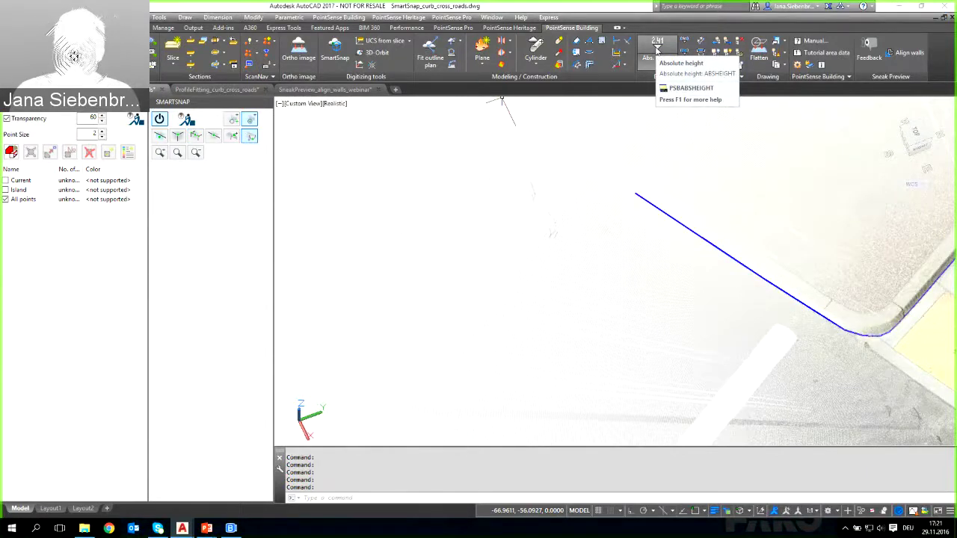
{"action": "left_click", "coordinate": [657, 49]}
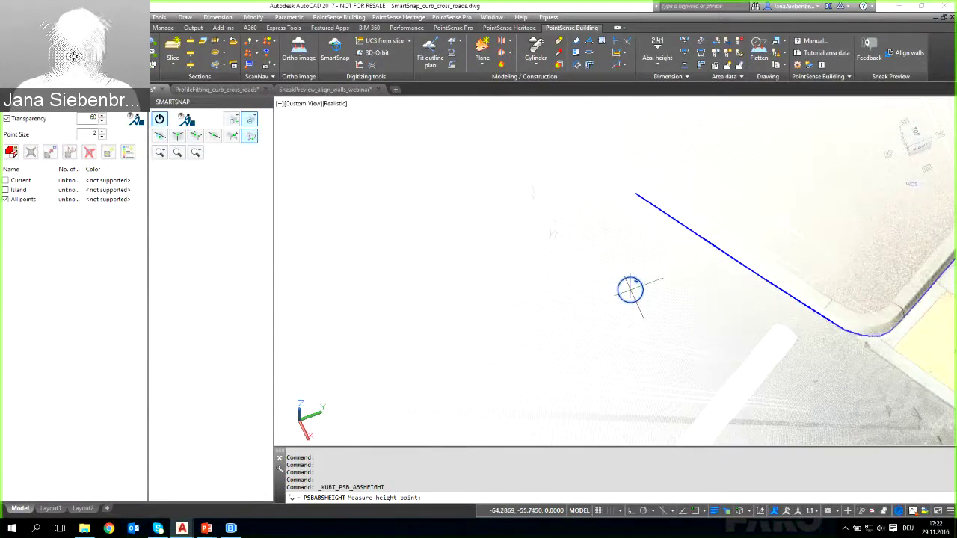
{"action": "scroll", "coordinate": [631, 290], "scroll_direction": "up", "scroll_amount": 6}
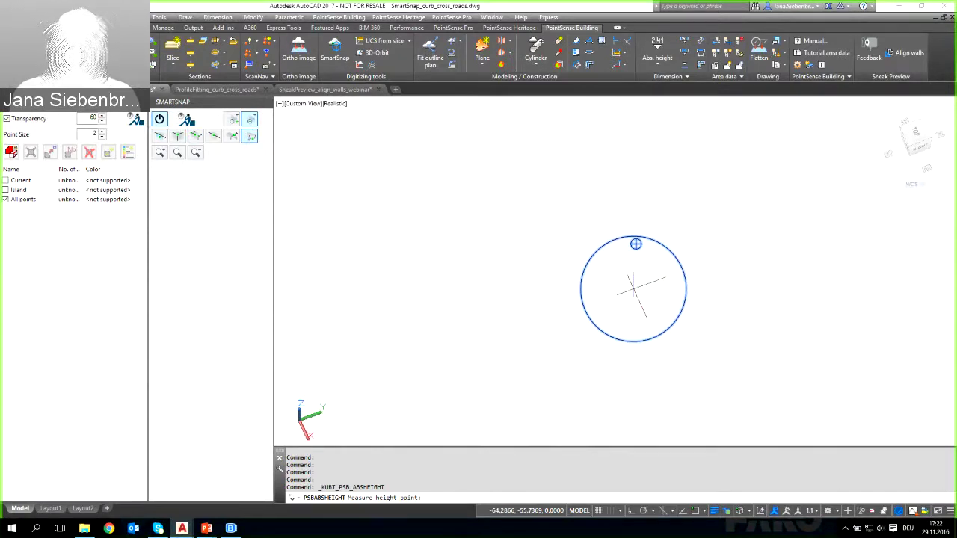
{"action": "key", "text": "F8"}
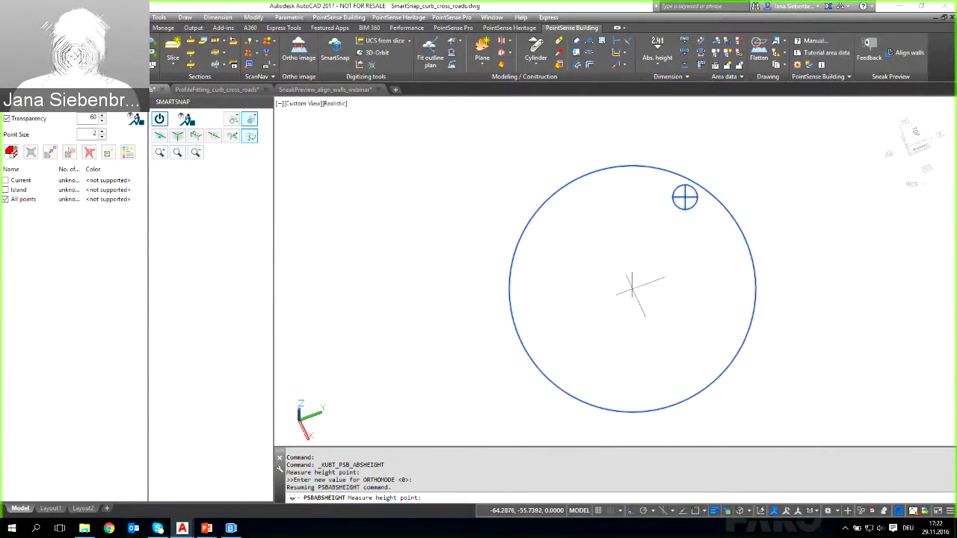
{"action": "key", "text": "F8"}
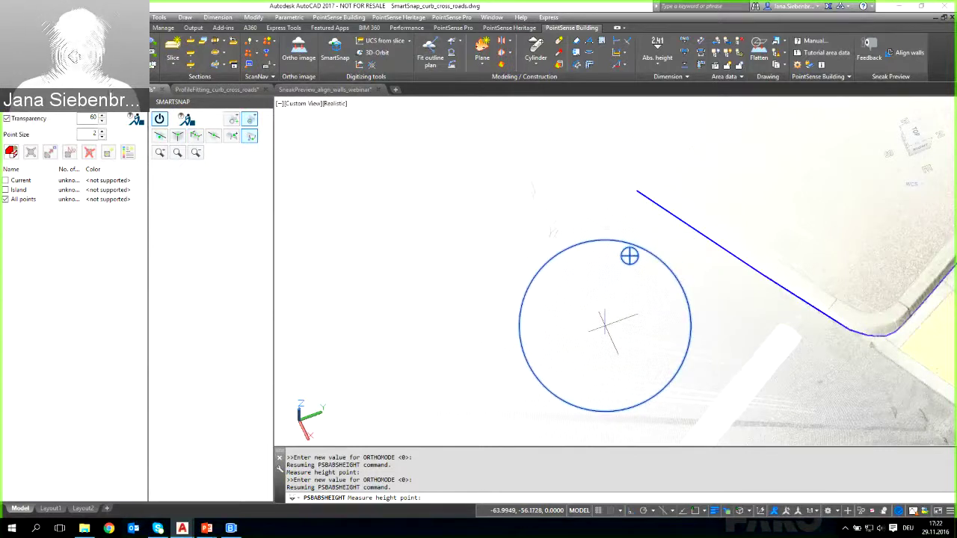
{"action": "left_click", "coordinate": [606, 329]}
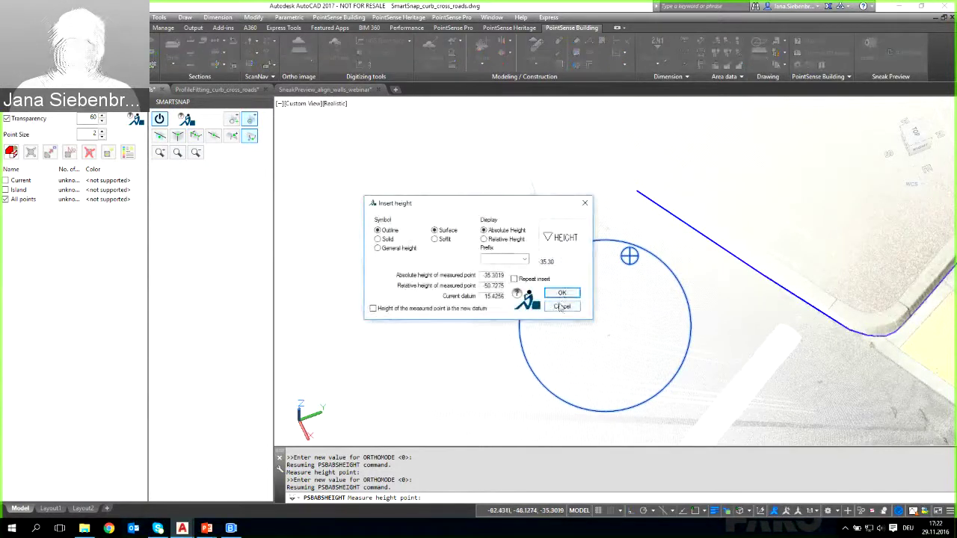
{"action": "left_click", "coordinate": [563, 294]}
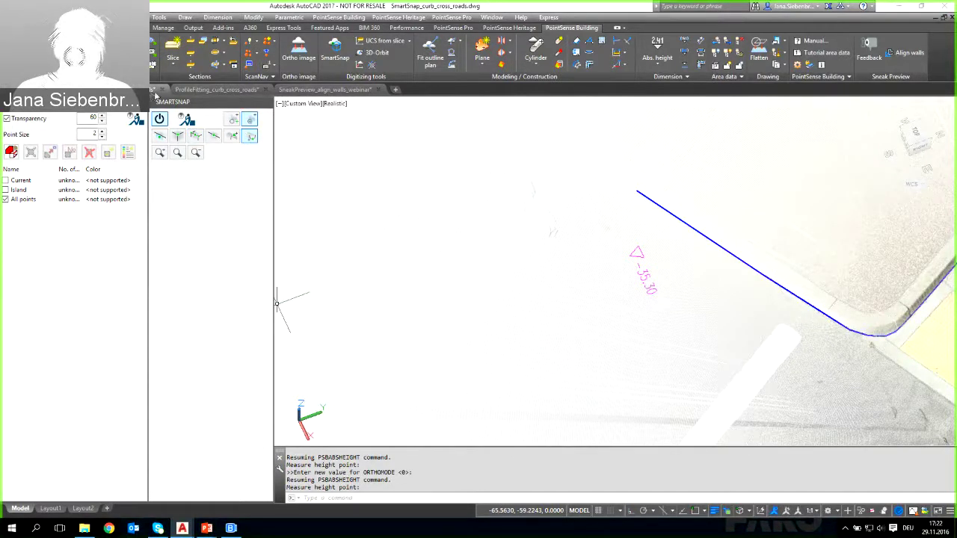
Step: Switch to the running PowerPoint slide show on the SmartSnap slide
{"action": "mouse_move", "coordinate": [207, 528]}
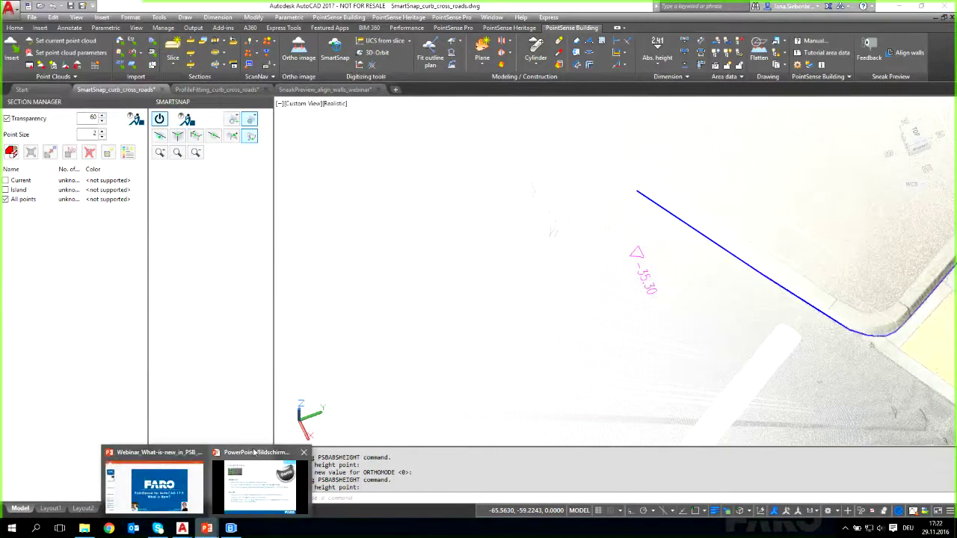
{"action": "left_click", "coordinate": [254, 454]}
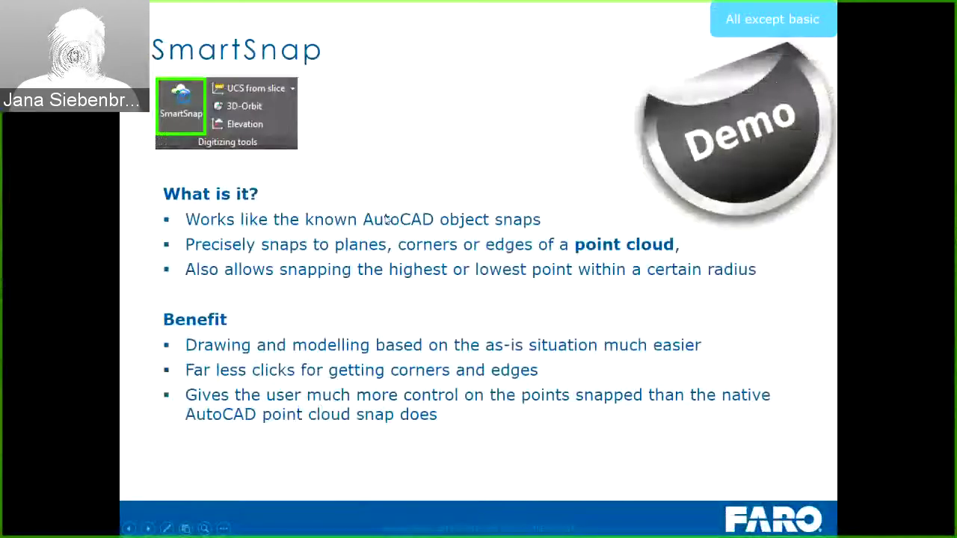
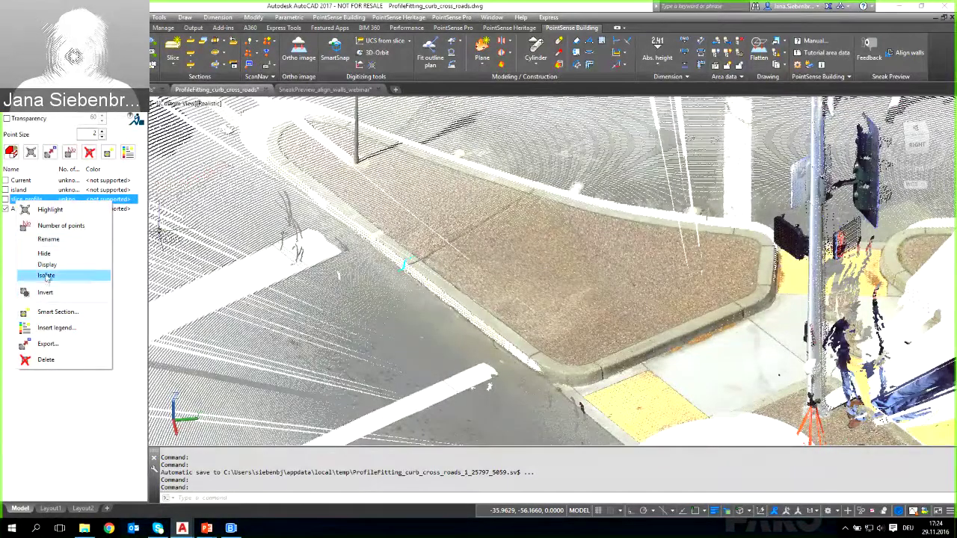
Step: Isolate the slice_profile region and examine the cyan profile polyline across the curb up close
{"action": "left_click", "coordinate": [45, 275]}
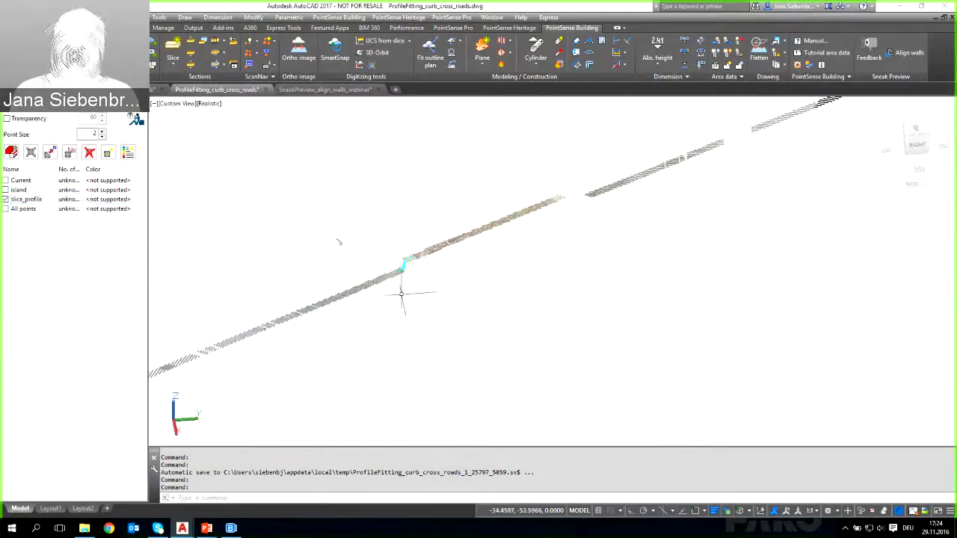
{"action": "scroll", "coordinate": [396, 285], "scroll_direction": "up", "scroll_amount": 5}
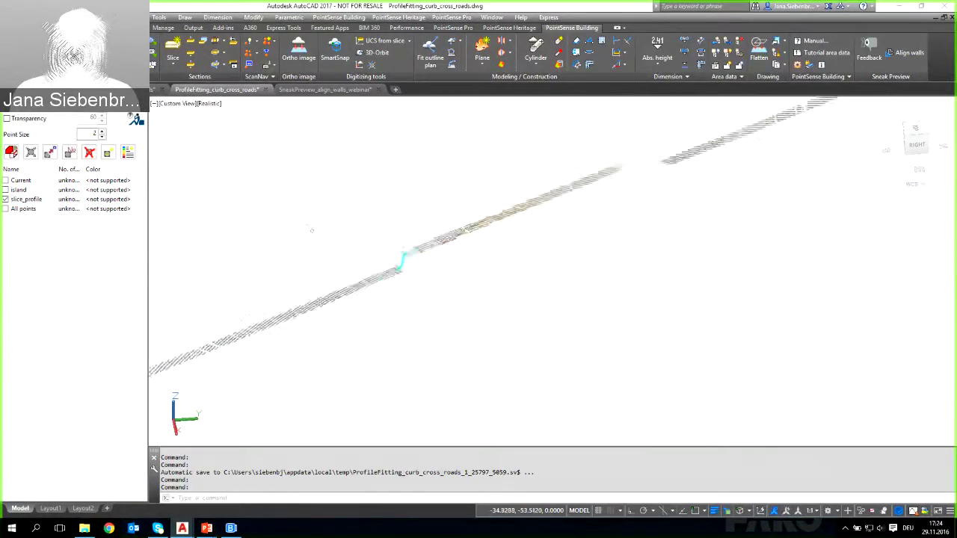
{"action": "scroll", "coordinate": [386, 270], "scroll_direction": "up", "scroll_amount": 2}
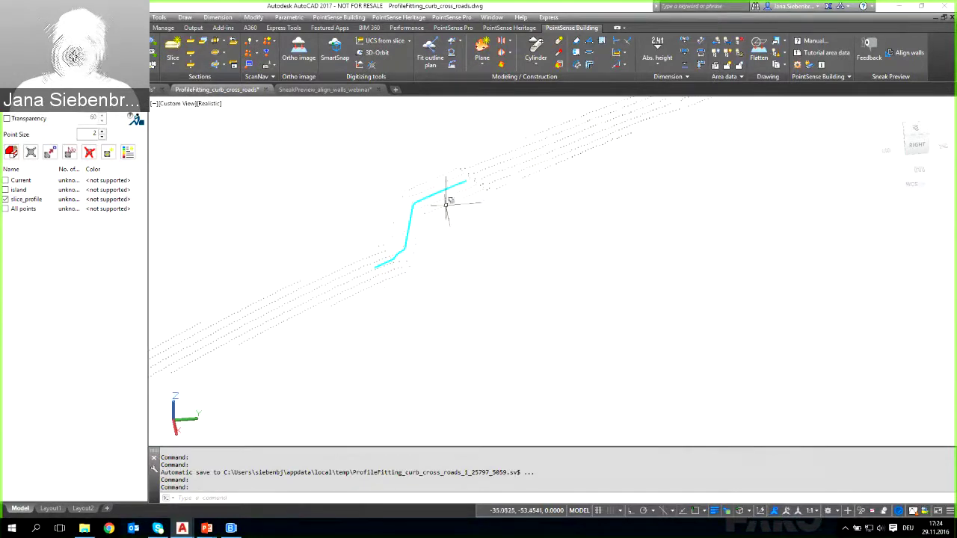
{"action": "scroll", "coordinate": [437, 205], "scroll_direction": "down", "scroll_amount": 4}
{"action": "scroll", "coordinate": [437, 206], "scroll_direction": "down", "scroll_amount": 2}
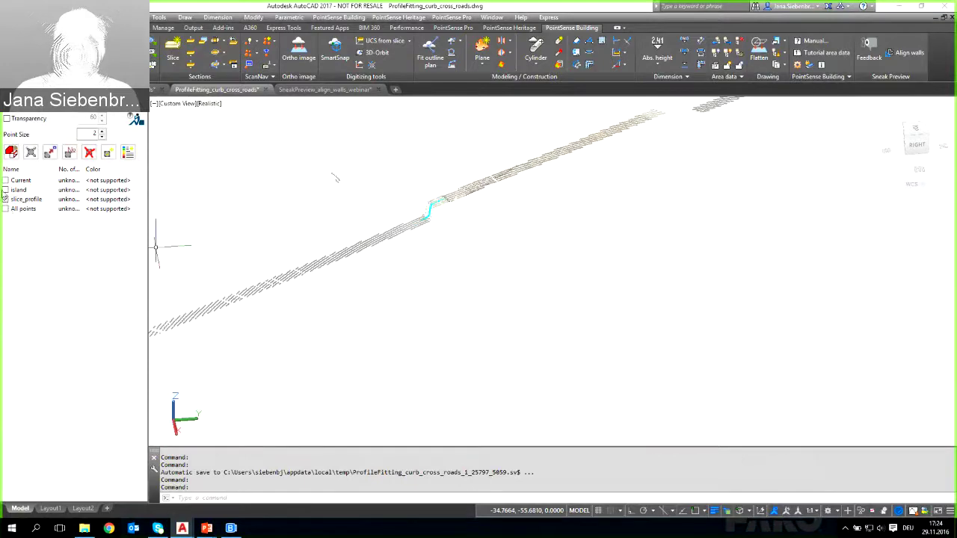
Step: Display the island region instead of slice_profile, and start Fit profile with the cyan curb polyline as the profile
{"action": "left_click", "coordinate": [6, 189]}
{"action": "middle_click_drag", "start_coordinate": [539, 232], "coordinate": [568, 329], "text": "shift"}
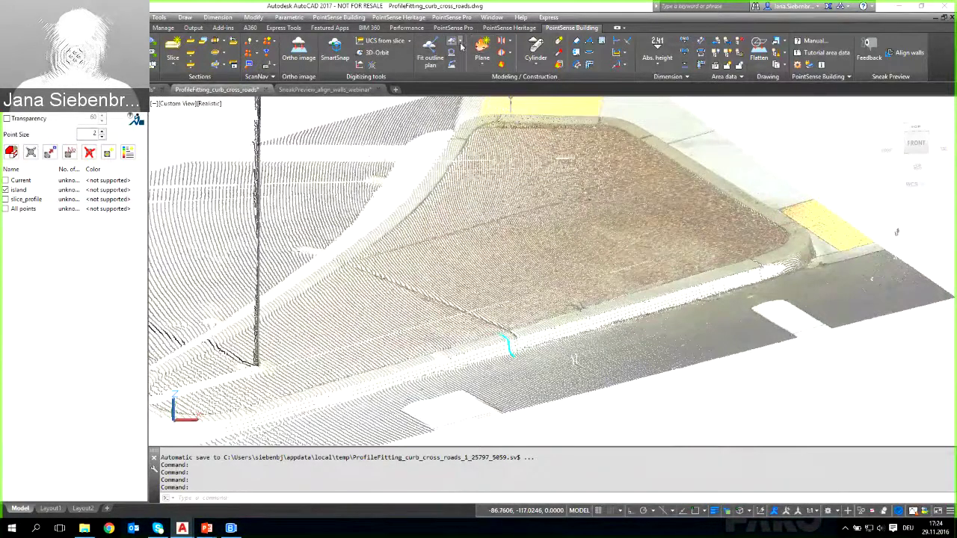
{"action": "left_click", "coordinate": [461, 43]}
{"action": "left_click", "coordinate": [457, 29]}
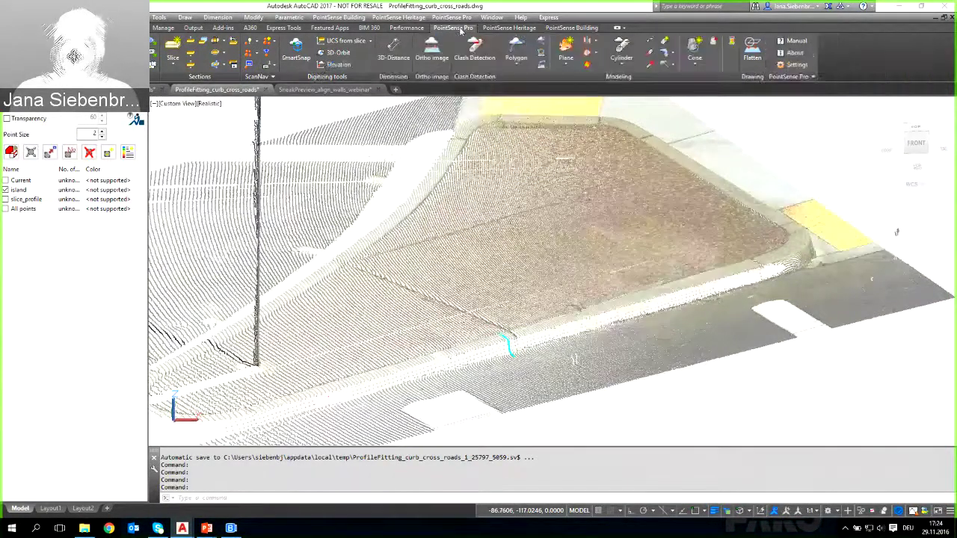
{"action": "left_click", "coordinate": [510, 64]}
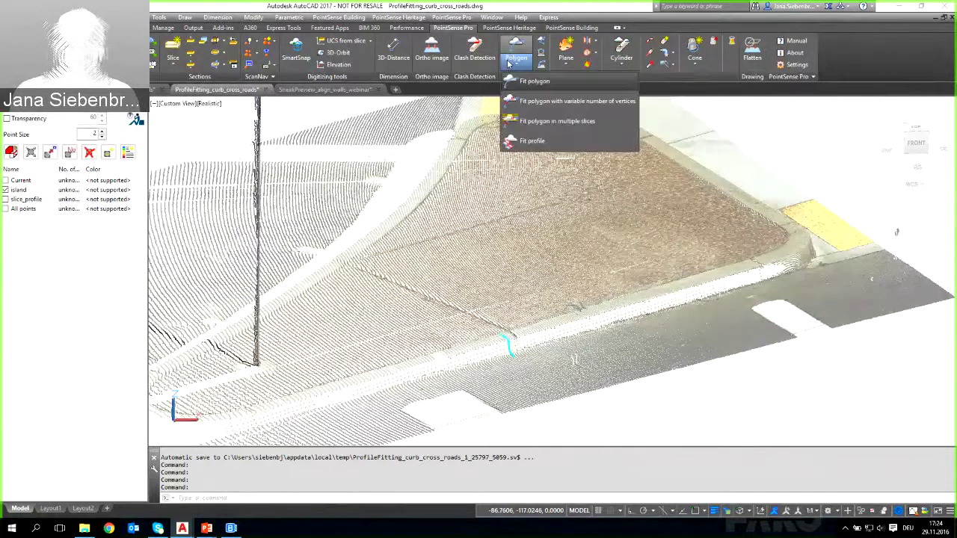
{"action": "left_click", "coordinate": [543, 149]}
{"action": "left_click_drag", "start_coordinate": [458, 188], "coordinate": [682, 145]}
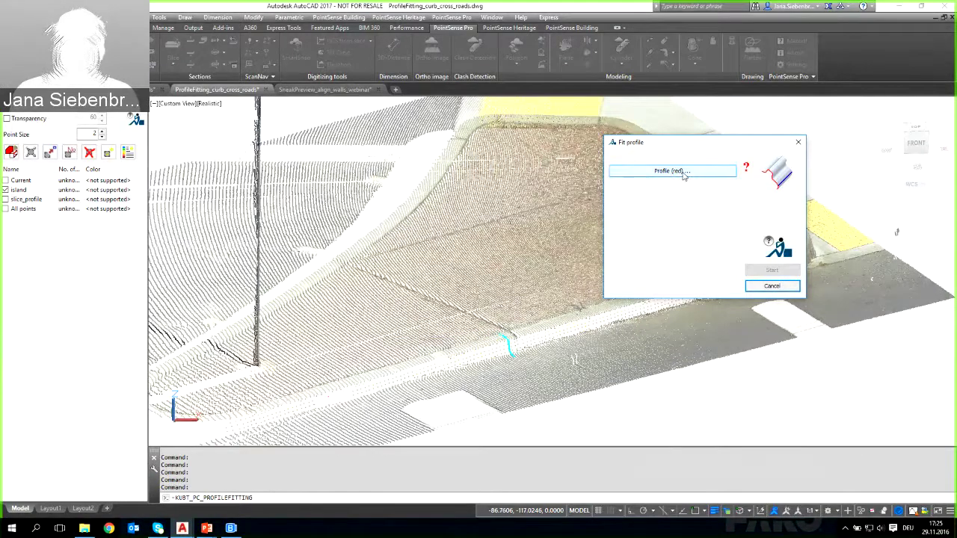
{"action": "left_click", "coordinate": [682, 172]}
{"action": "left_click", "coordinate": [508, 346]}
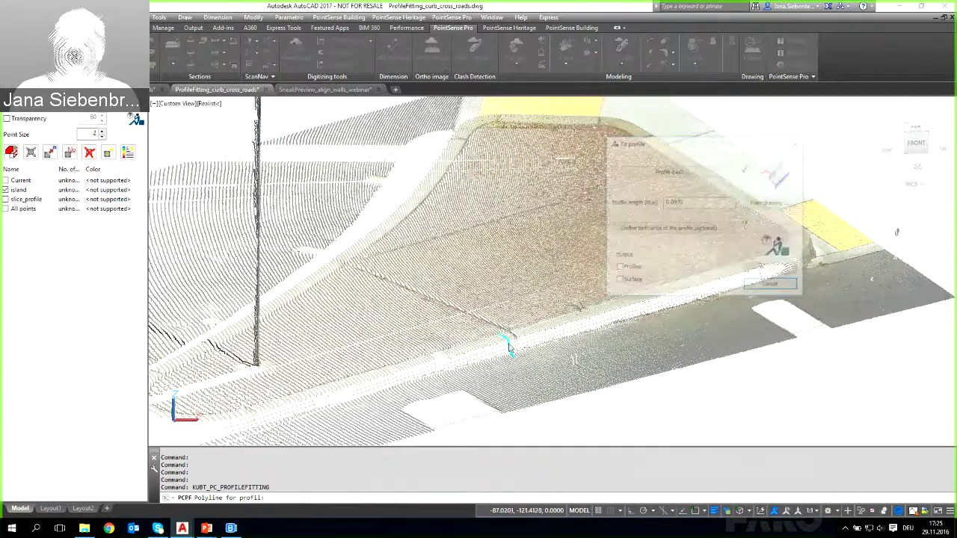
{"action": "left_click_drag", "start_coordinate": [681, 145], "coordinate": [696, 131]}
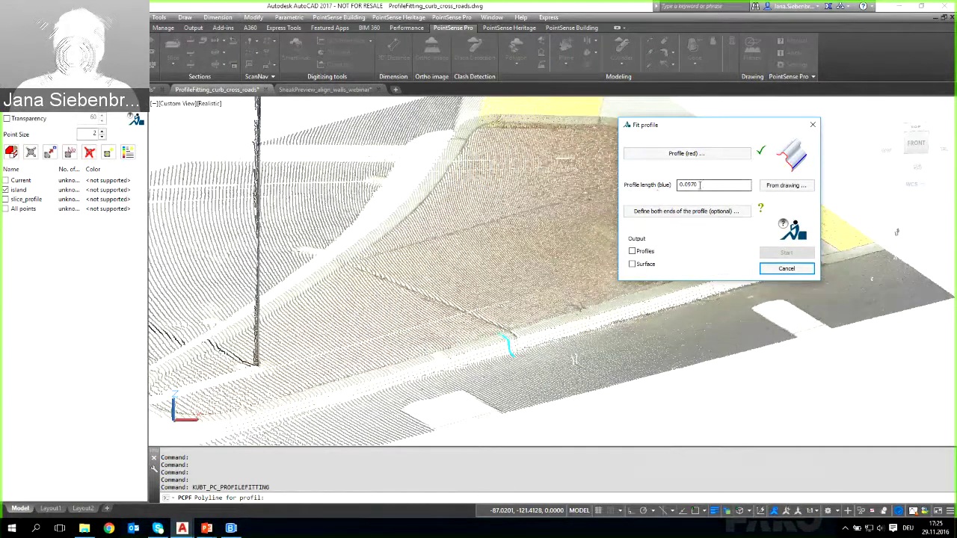
Step: Keep the profile length of 0.0970 and define both profile ends on the curb, from before the polyline to past the rounded corner
{"action": "left_click", "coordinate": [701, 184]}
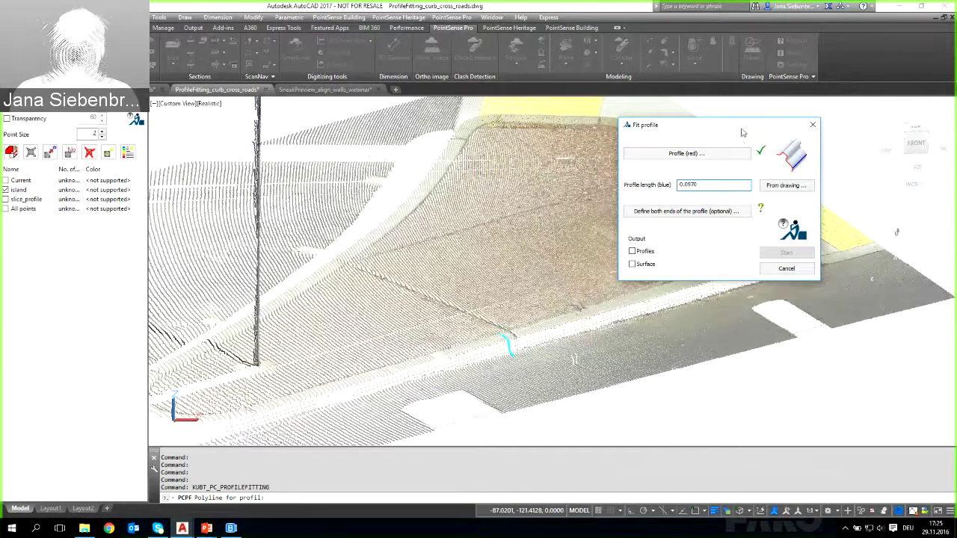
{"action": "left_click_drag", "start_coordinate": [739, 131], "coordinate": [575, 139]}
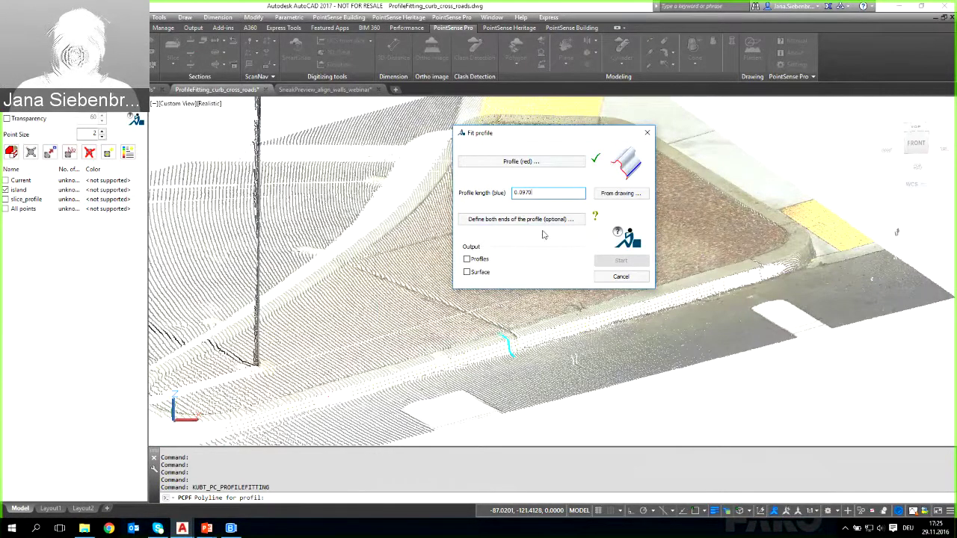
{"action": "left_click", "coordinate": [484, 221]}
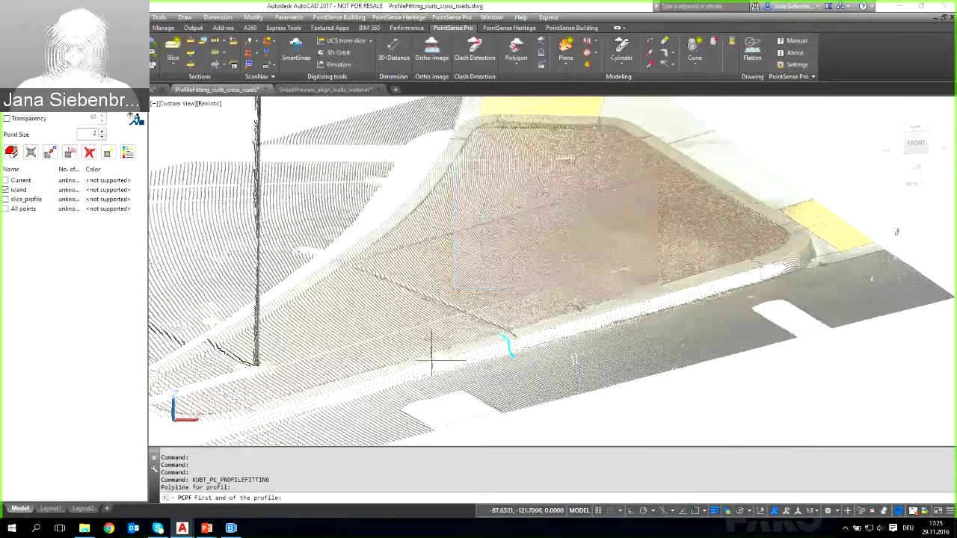
{"action": "left_click", "coordinate": [434, 365]}
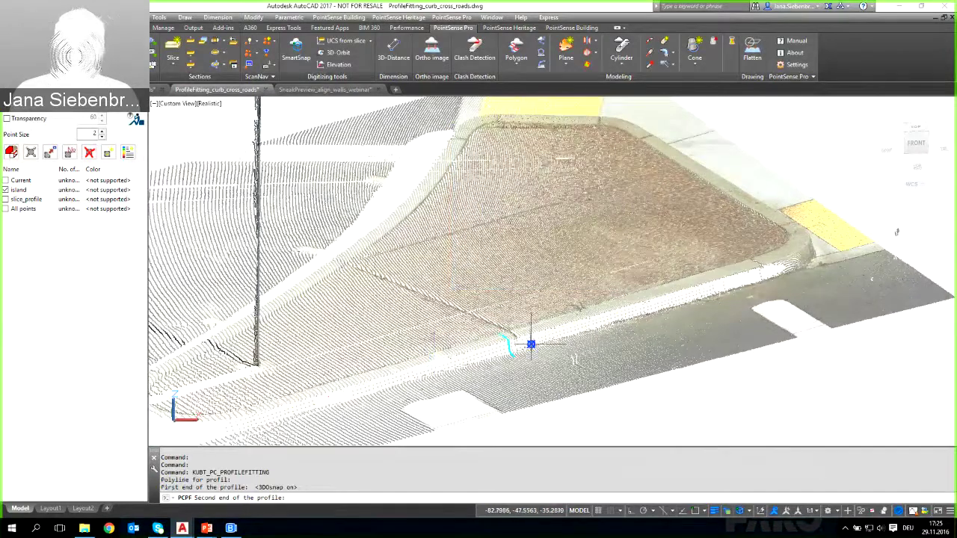
{"action": "left_click", "coordinate": [759, 206]}
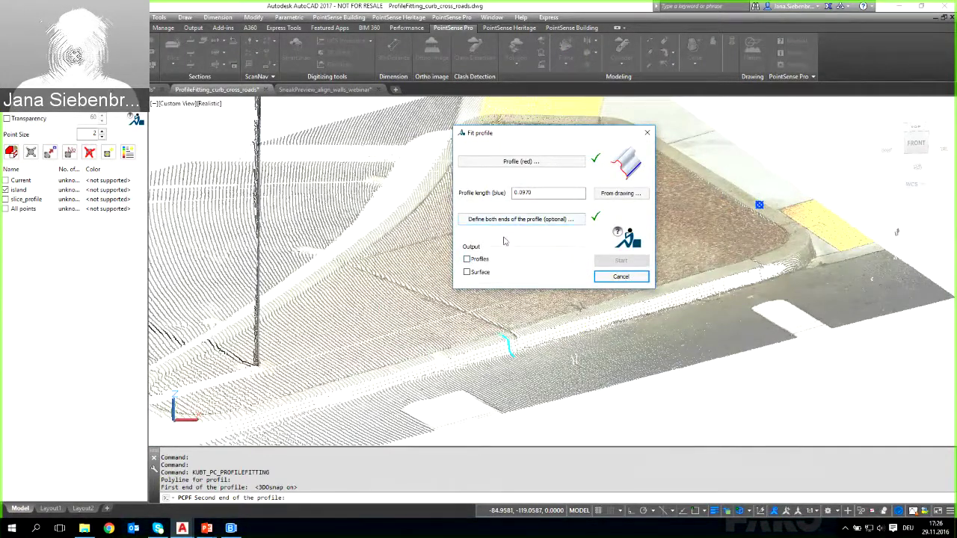
Step: Enable both Profiles and Surface as output and run the profile fitting along the curb
{"action": "left_click_drag", "start_coordinate": [511, 139], "coordinate": [260, 140]}
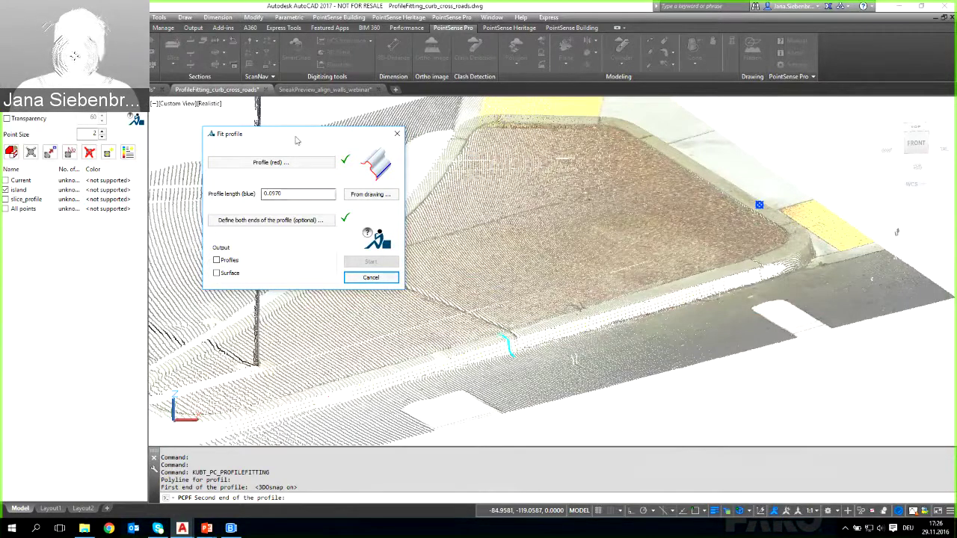
{"action": "left_click_drag", "start_coordinate": [297, 143], "coordinate": [323, 137]}
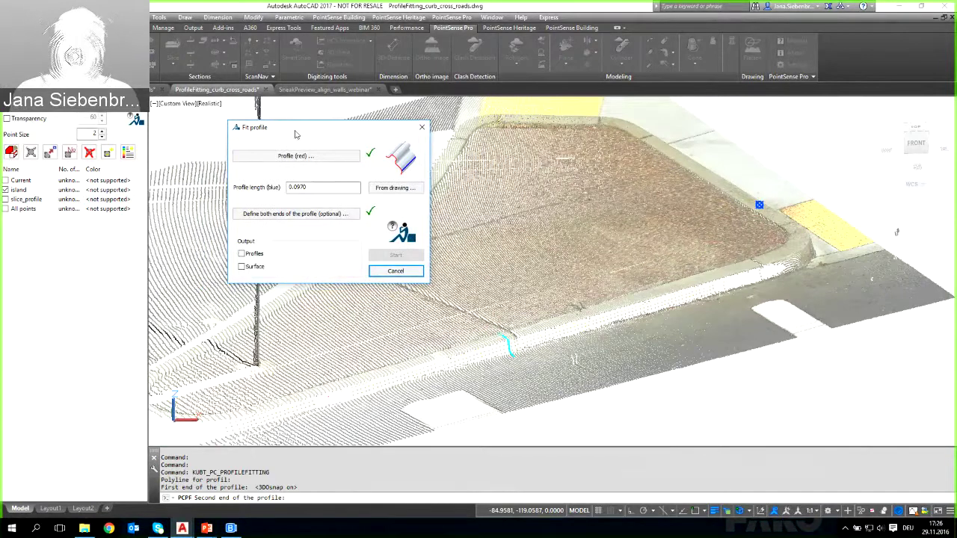
{"action": "left_click_drag", "start_coordinate": [295, 135], "coordinate": [347, 124]}
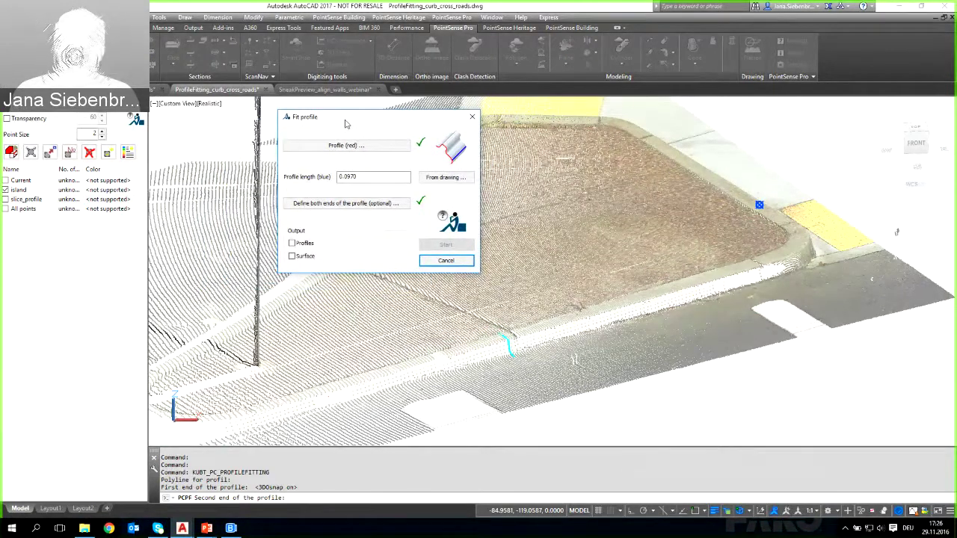
{"action": "left_click", "coordinate": [293, 245]}
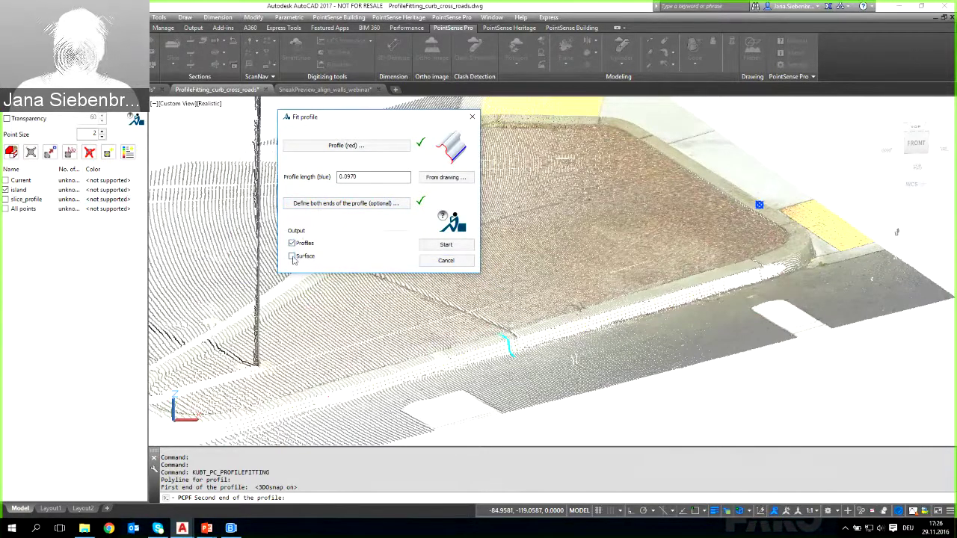
{"action": "left_click", "coordinate": [293, 256]}
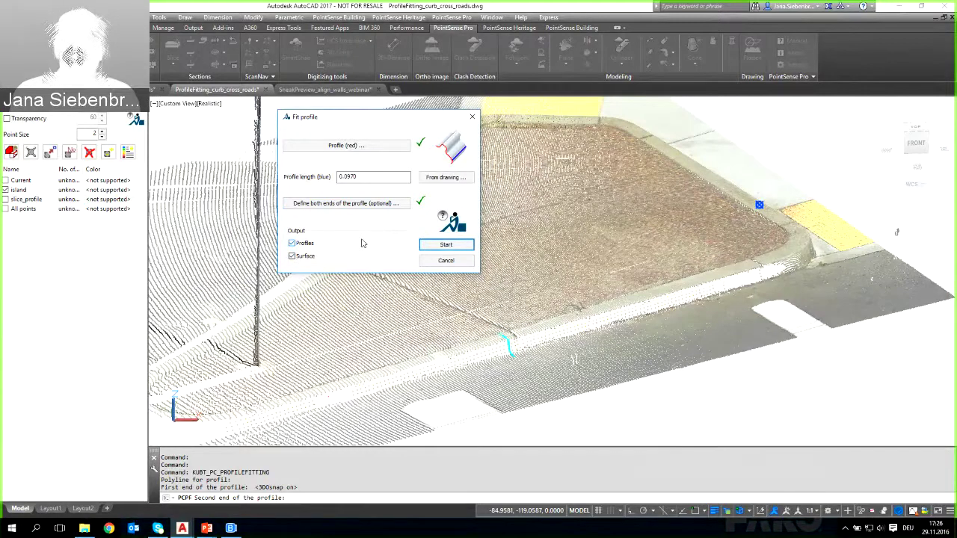
{"action": "left_click", "coordinate": [446, 245]}
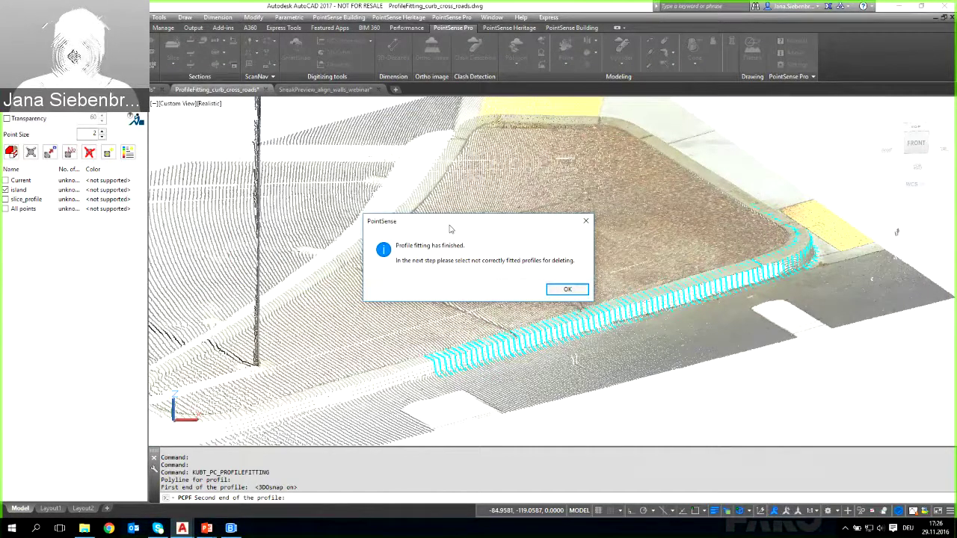
Step: Delete the fitted profile at the start of the curb and one near the original polyline, completing the surface output
{"action": "left_click_drag", "start_coordinate": [451, 229], "coordinate": [624, 145]}
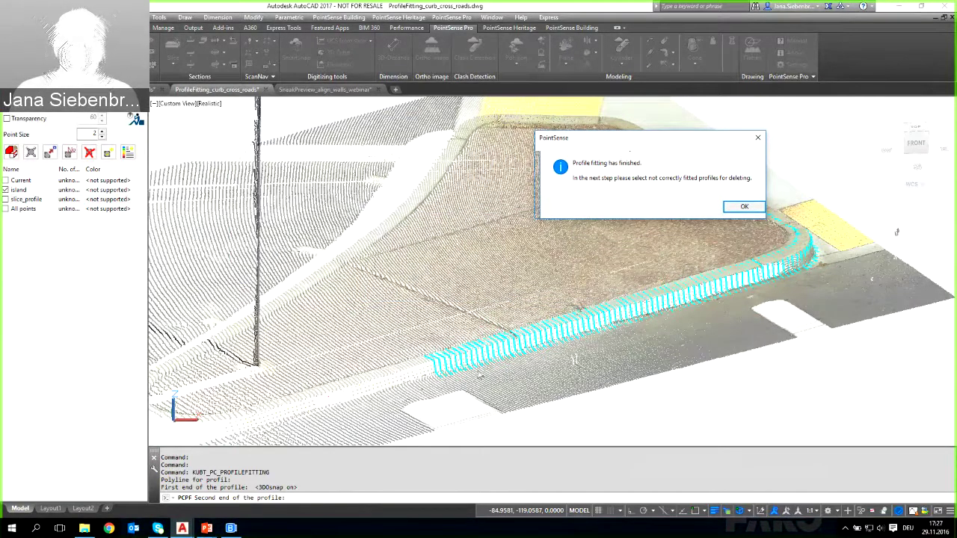
{"action": "left_click", "coordinate": [732, 210]}
{"action": "left_click", "coordinate": [499, 352]}
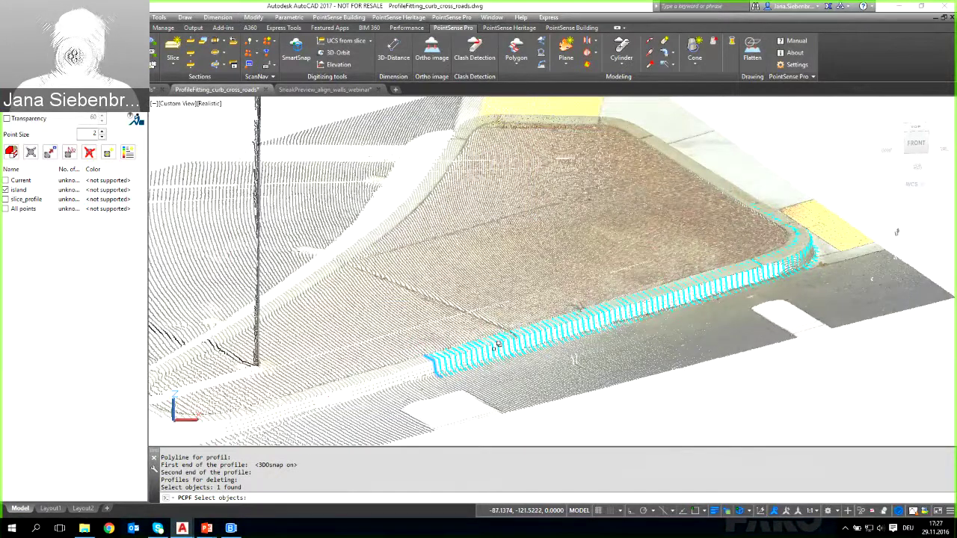
{"action": "left_click", "coordinate": [496, 354]}
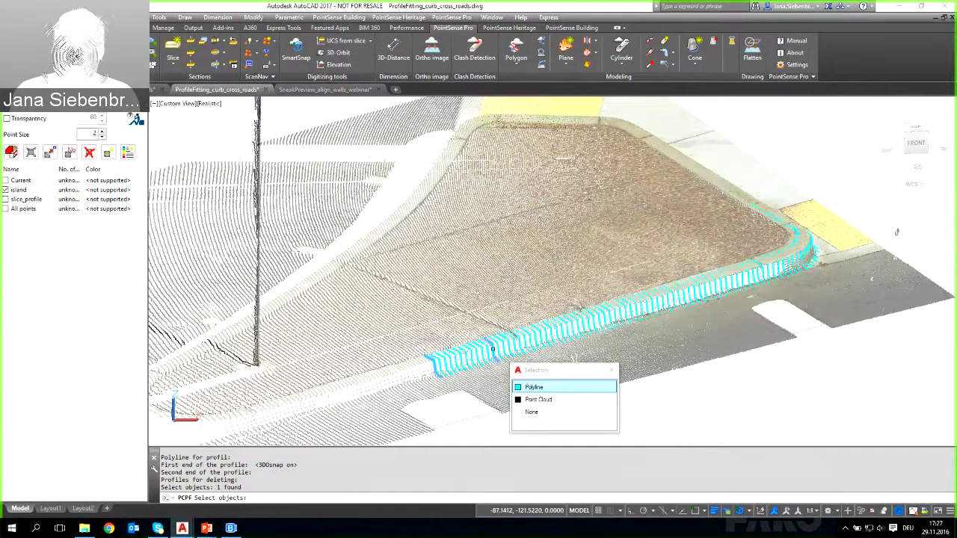
{"action": "left_click", "coordinate": [536, 387]}
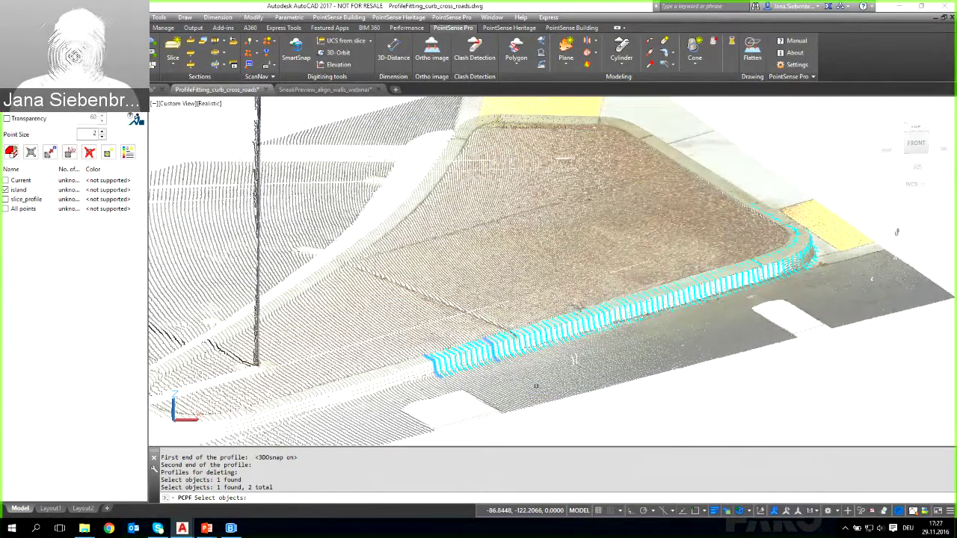
{"action": "key", "text": "Return"}
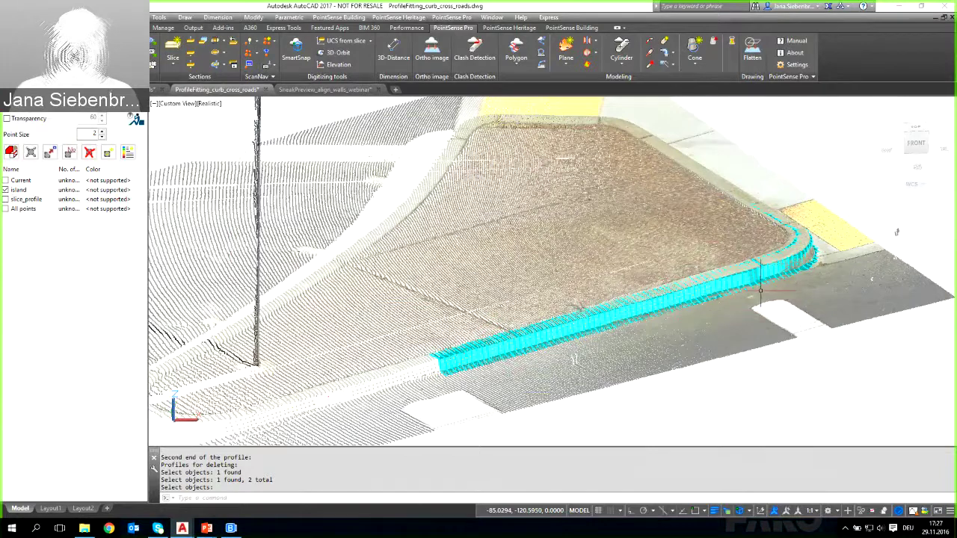
{"action": "middle_click_drag", "start_coordinate": [760, 290], "coordinate": [665, 377], "text": "shift"}
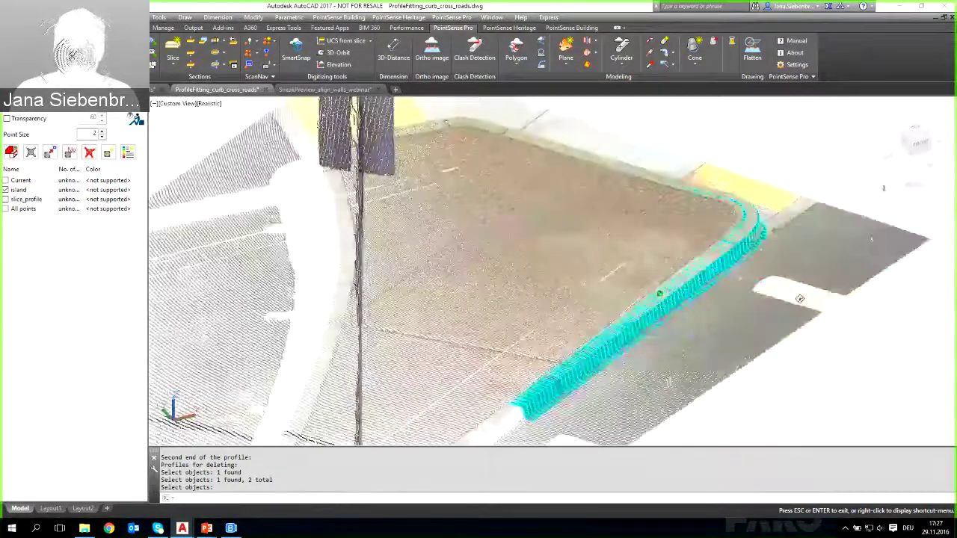
{"action": "key", "text": "Return"}
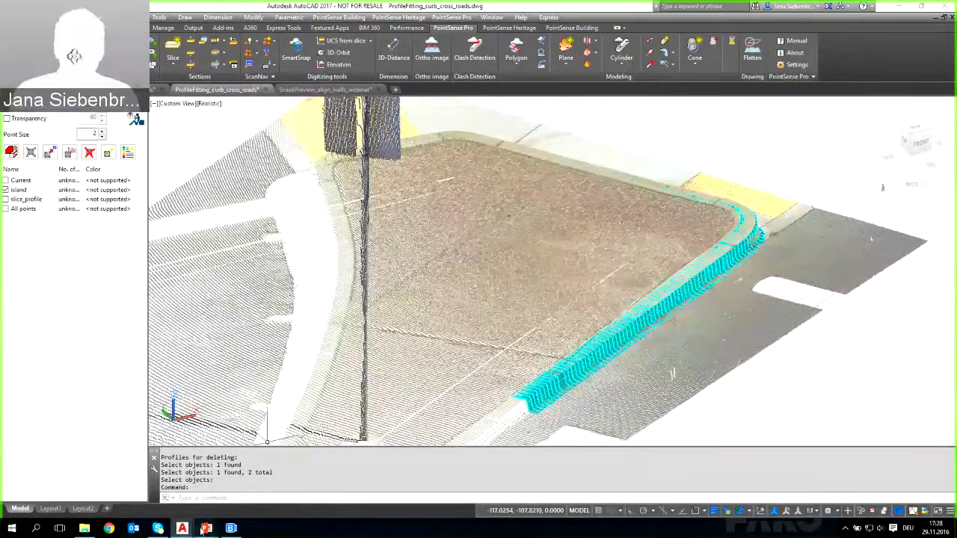
Step: Return to the PowerPoint slide show and advance from Fit Profile to the Colorizing the Point Cloud by Deviation slide
{"action": "mouse_move", "coordinate": [206, 528]}
{"action": "left_click", "coordinate": [252, 459]}
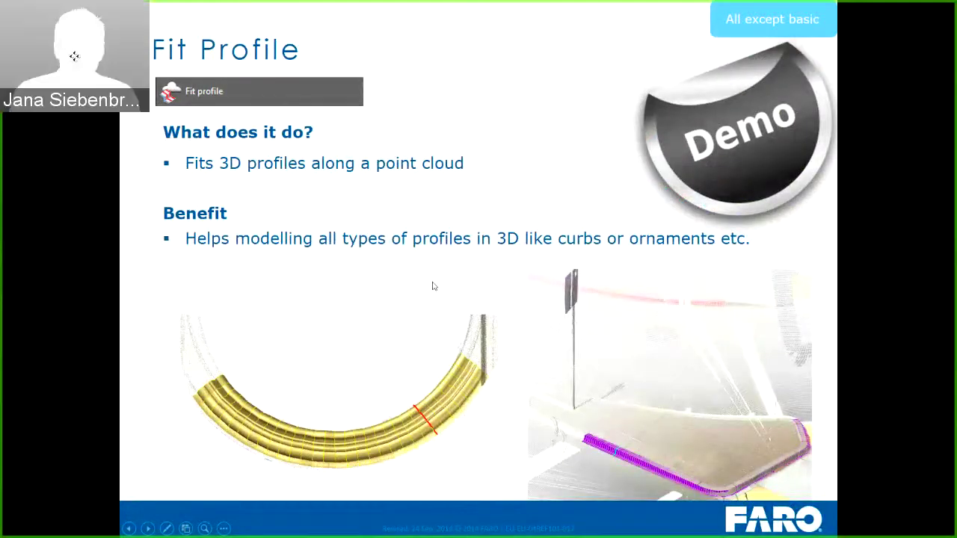
{"action": "key", "text": "Right"}
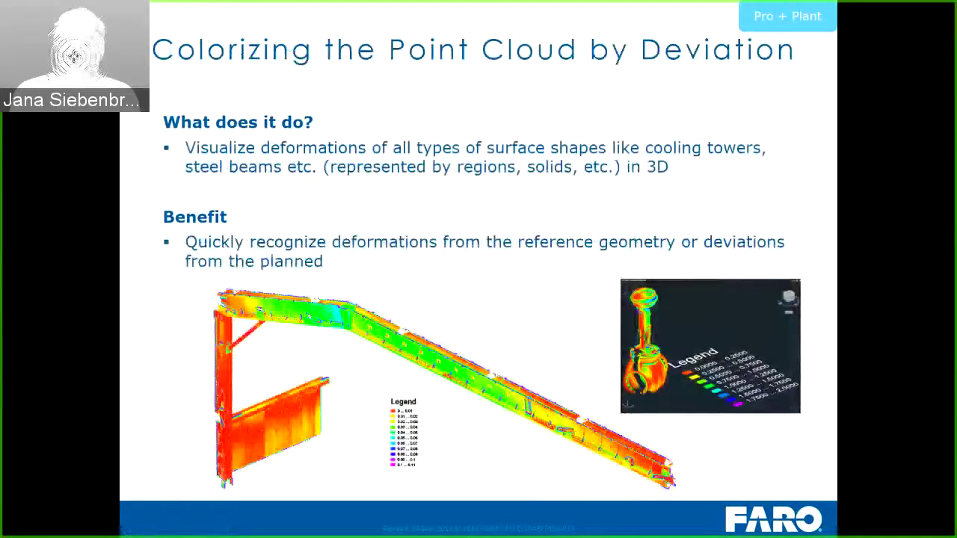
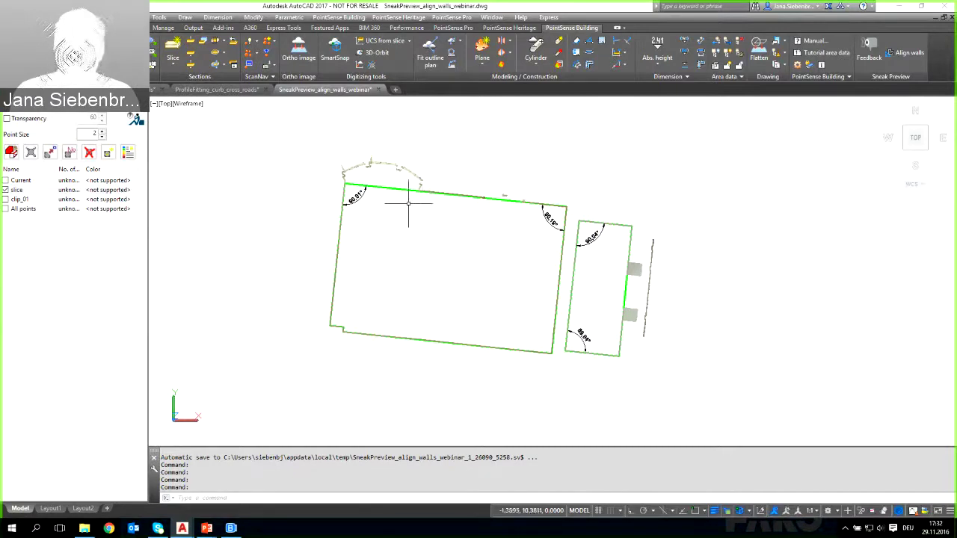
Step: Hide the slice section of the point cloud behind the wall outlines of the two rooms
{"action": "scroll", "coordinate": [394, 194], "scroll_direction": "up", "scroll_amount": 2}
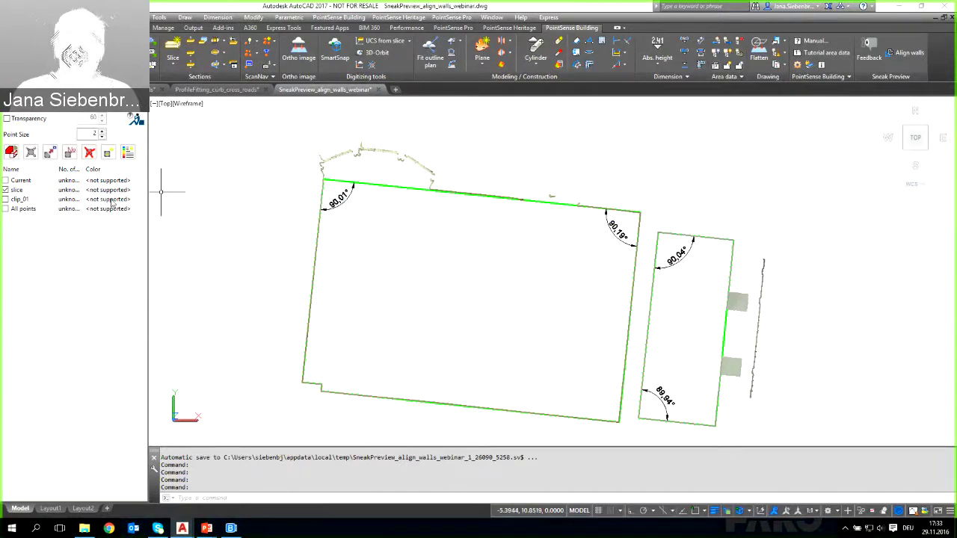
{"action": "left_click", "coordinate": [6, 191]}
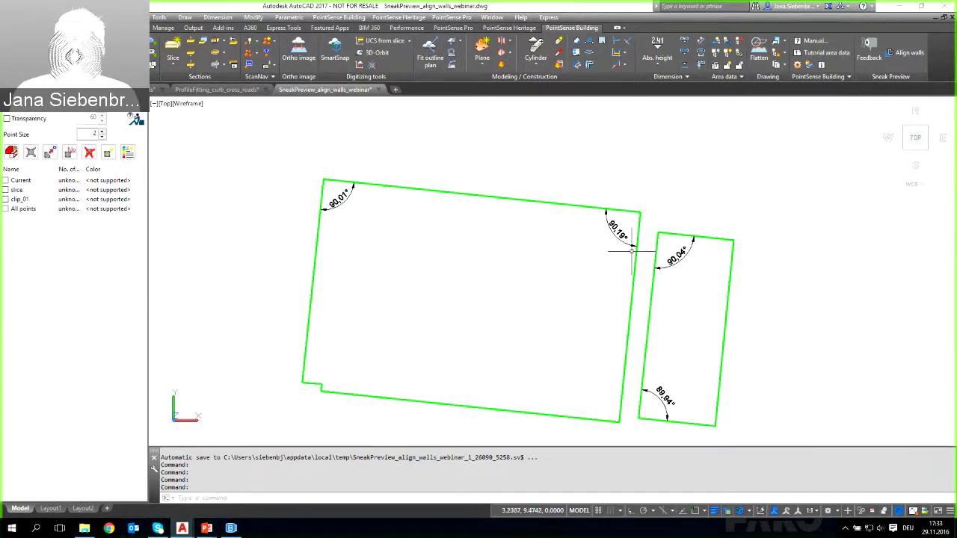
{"action": "scroll", "coordinate": [620, 230], "scroll_direction": "up", "scroll_amount": 2}
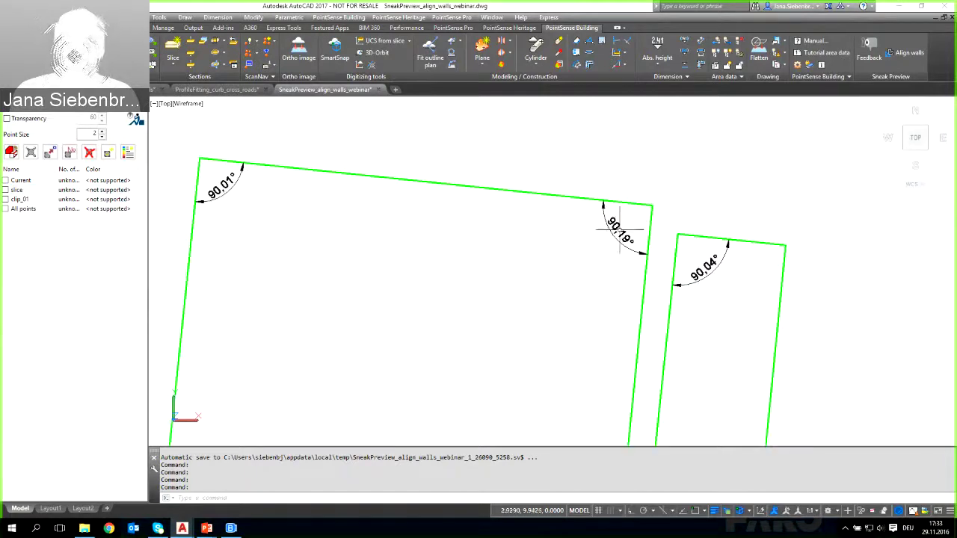
{"action": "scroll", "coordinate": [620, 230], "scroll_direction": "down", "scroll_amount": 2}
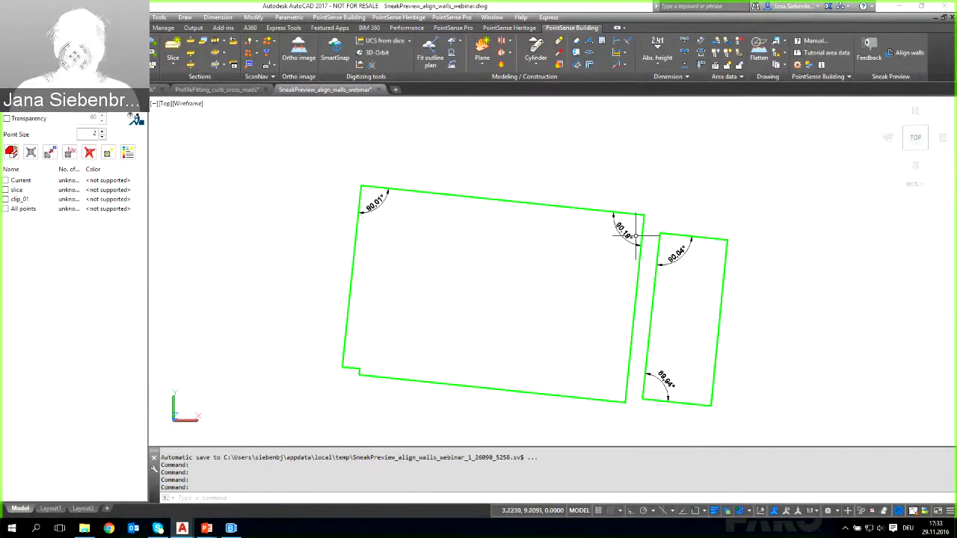
{"action": "middle_click_drag", "start_coordinate": [633, 214], "coordinate": [601, 217]}
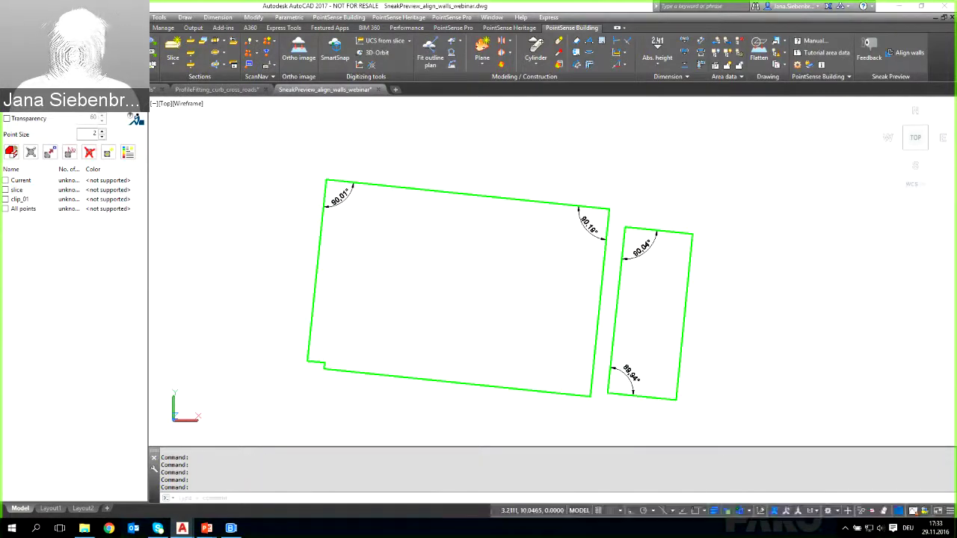
Step: Start Align Walls with all wall lines of both rooms as the selection
{"action": "left_click", "coordinate": [901, 55]}
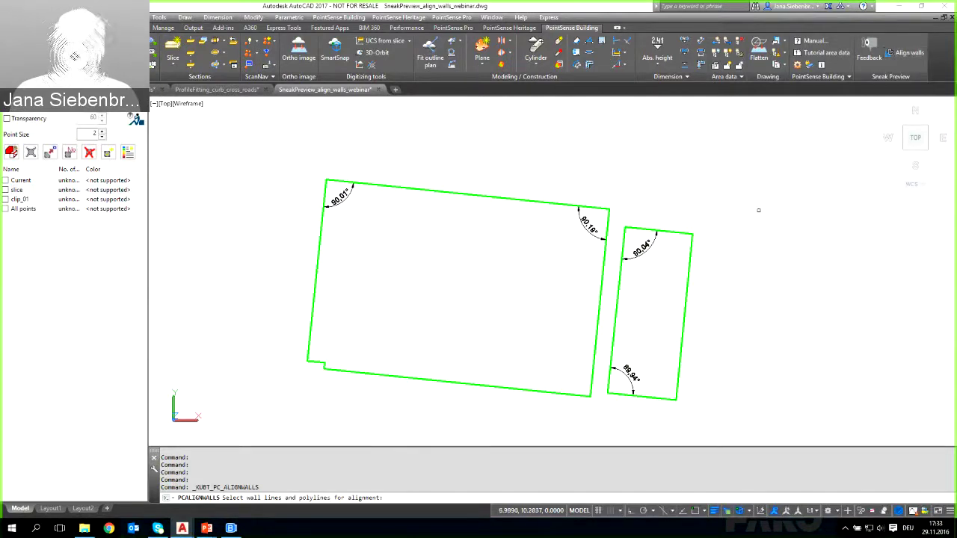
{"action": "left_click", "coordinate": [284, 144]}
{"action": "left_click", "coordinate": [754, 441]}
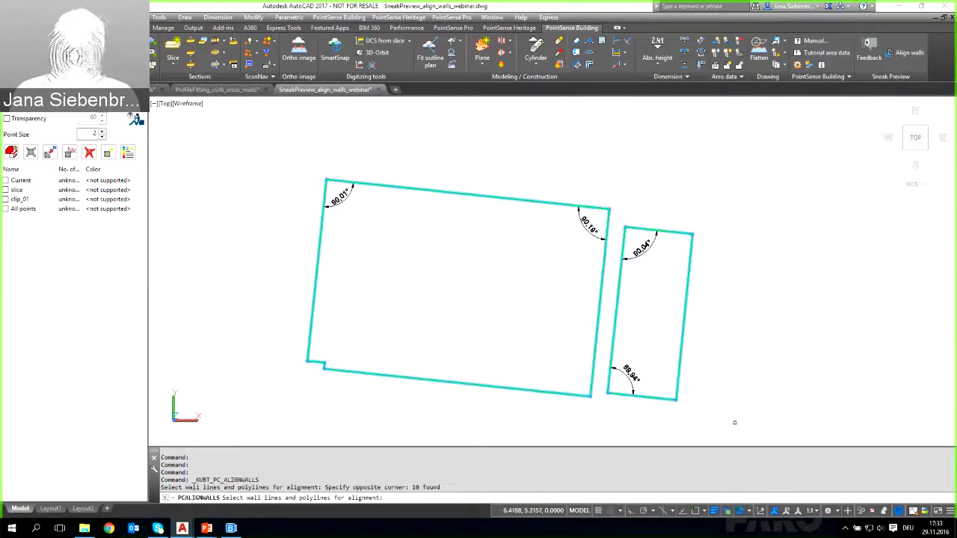
{"action": "key", "text": "Return"}
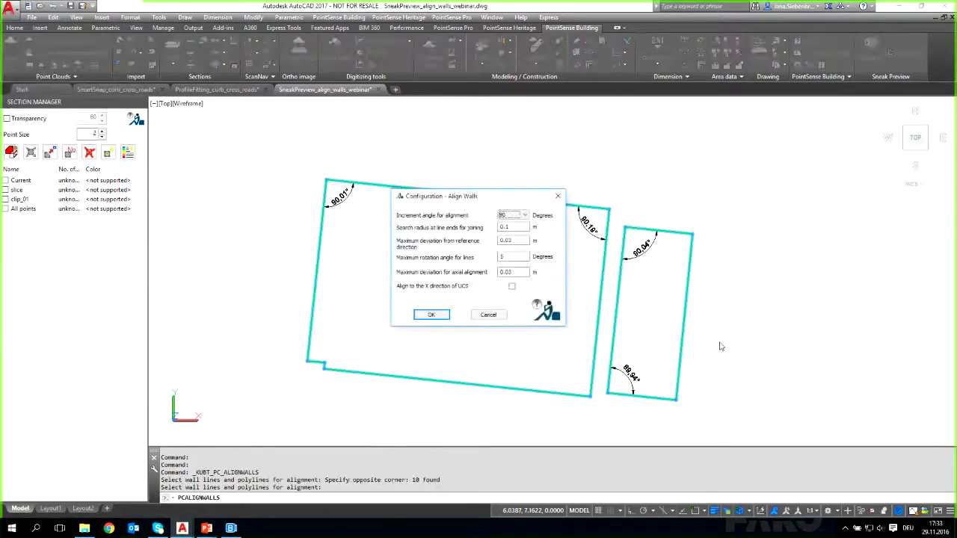
Step: Keep the 90-degree increment angle, 0.1 m search radius, 0.03 m deviations and 5-degree maximum rotation, and generate the alignment preview
{"action": "left_click_drag", "start_coordinate": [496, 193], "coordinate": [790, 137]}
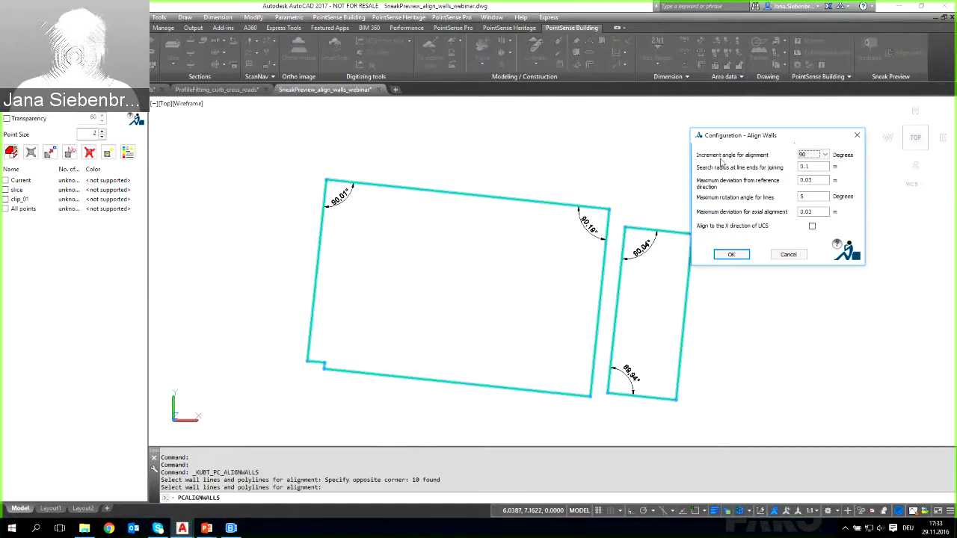
{"action": "left_click", "coordinate": [826, 156]}
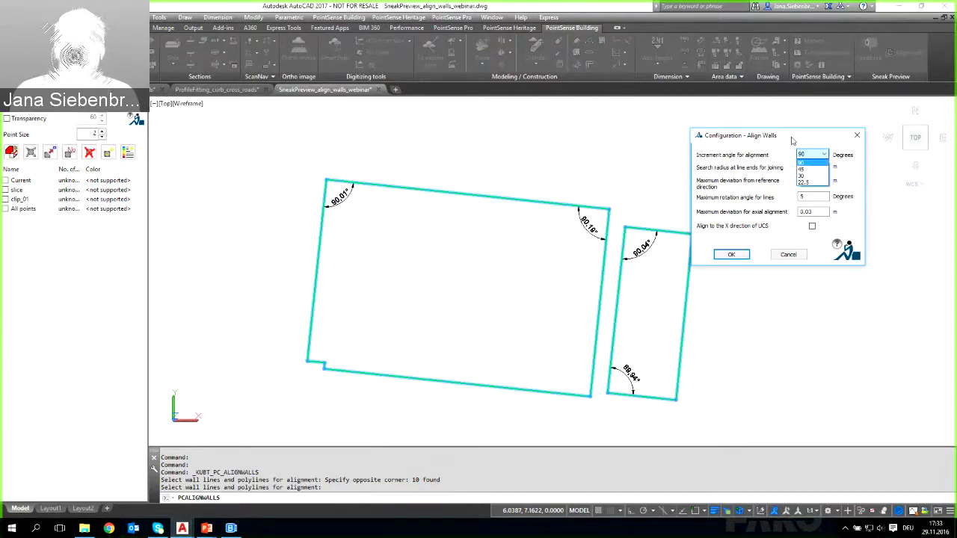
{"action": "left_click", "coordinate": [792, 140]}
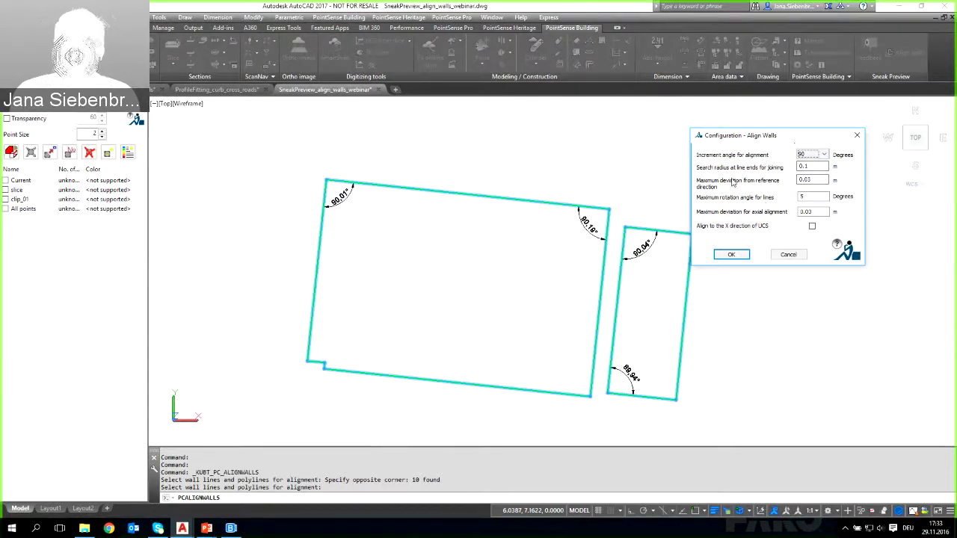
{"action": "left_click_drag", "start_coordinate": [747, 137], "coordinate": [747, 119]}
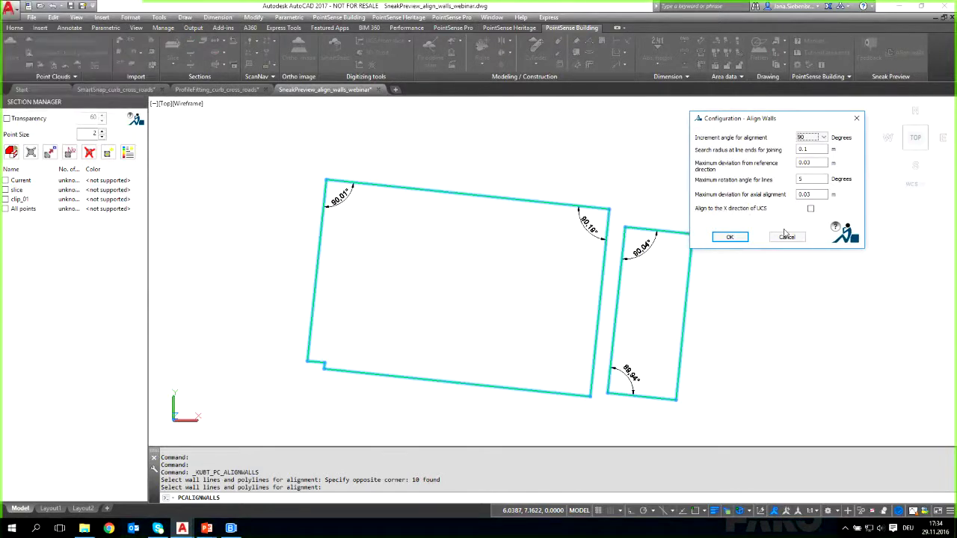
{"action": "left_click", "coordinate": [732, 237]}
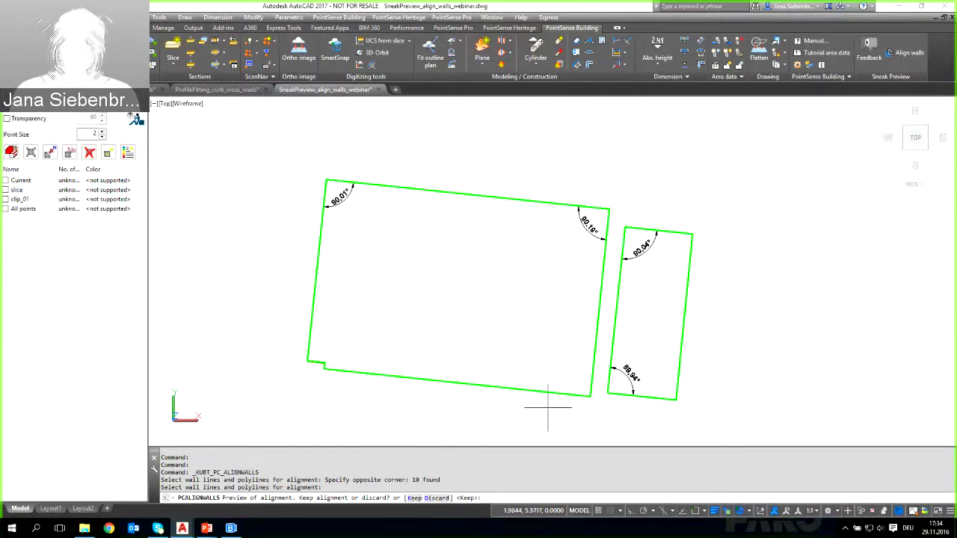
Step: Compare the previewed and original walls at the larger room's lower-right corner and keep the alignment
{"action": "scroll", "coordinate": [576, 400], "scroll_direction": "up", "scroll_amount": 6}
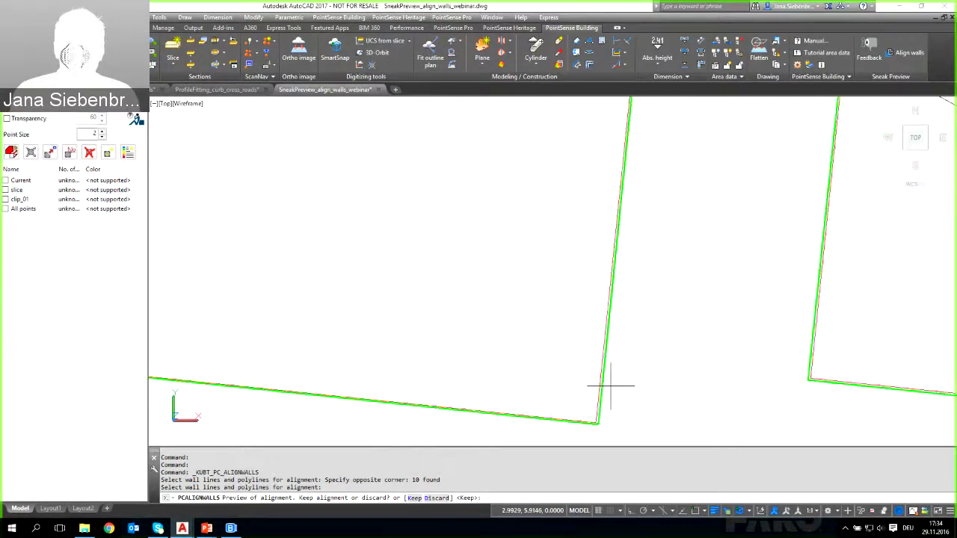
{"action": "scroll", "coordinate": [611, 387], "scroll_direction": "up", "scroll_amount": 2}
{"action": "middle_click_drag", "start_coordinate": [599, 385], "coordinate": [650, 299]}
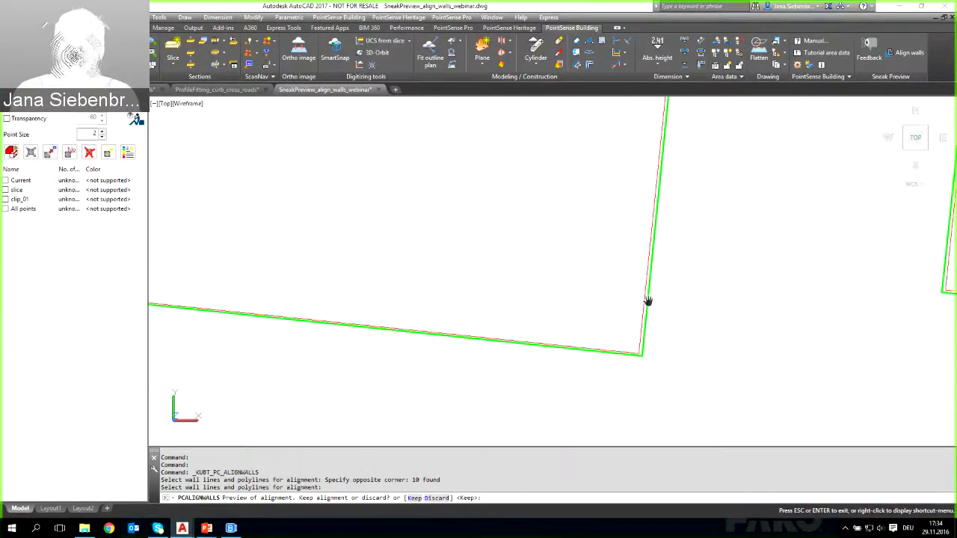
{"action": "scroll", "coordinate": [650, 303], "scroll_direction": "up", "scroll_amount": 2}
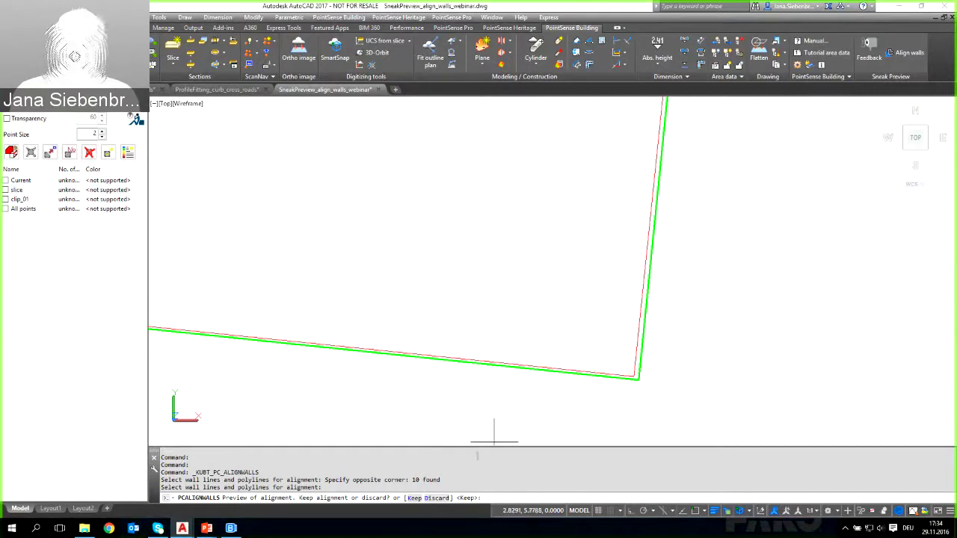
{"action": "left_click", "coordinate": [416, 499]}
Step: Delete the outdated 90,19° angle dimension at the larger room's upper-right corner
{"action": "scroll", "coordinate": [664, 315], "scroll_direction": "down", "scroll_amount": 5}
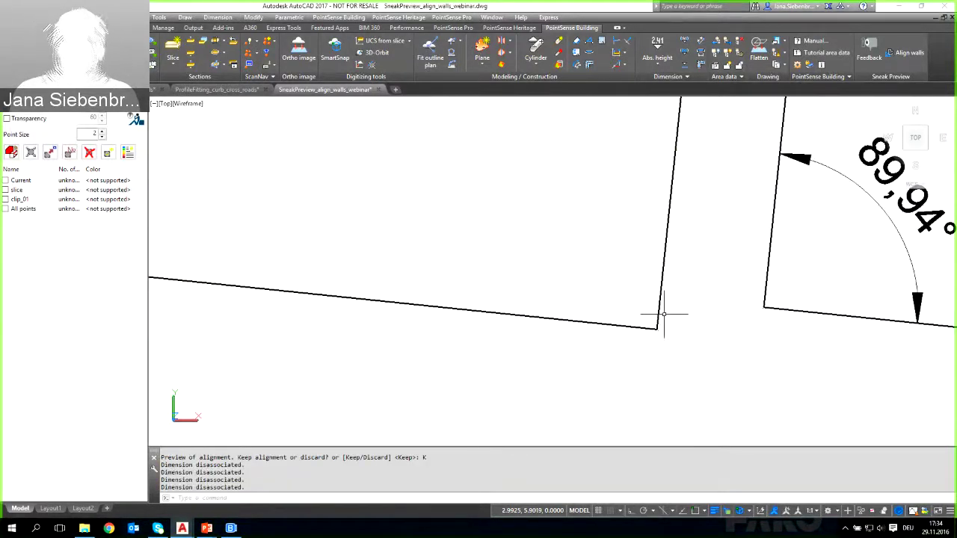
{"action": "scroll", "coordinate": [664, 315], "scroll_direction": "down", "scroll_amount": 4}
{"action": "middle_click_drag", "start_coordinate": [679, 295], "coordinate": [677, 345]}
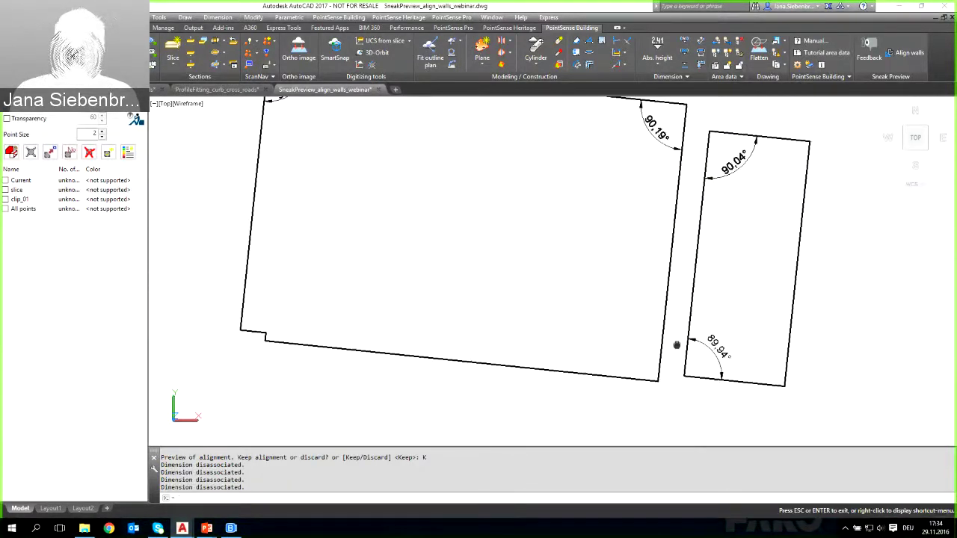
{"action": "scroll", "coordinate": [676, 345], "scroll_direction": "down", "scroll_amount": 2}
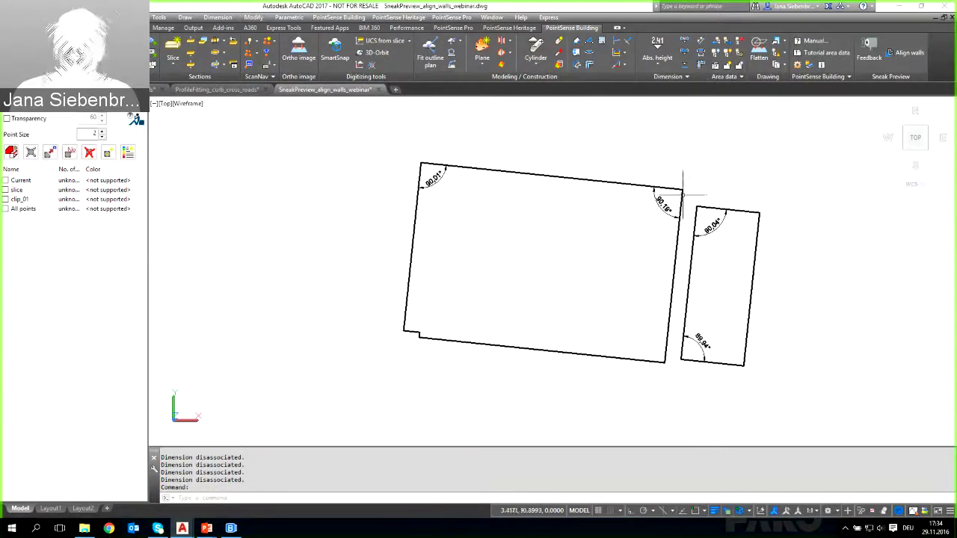
{"action": "left_click", "coordinate": [663, 207]}
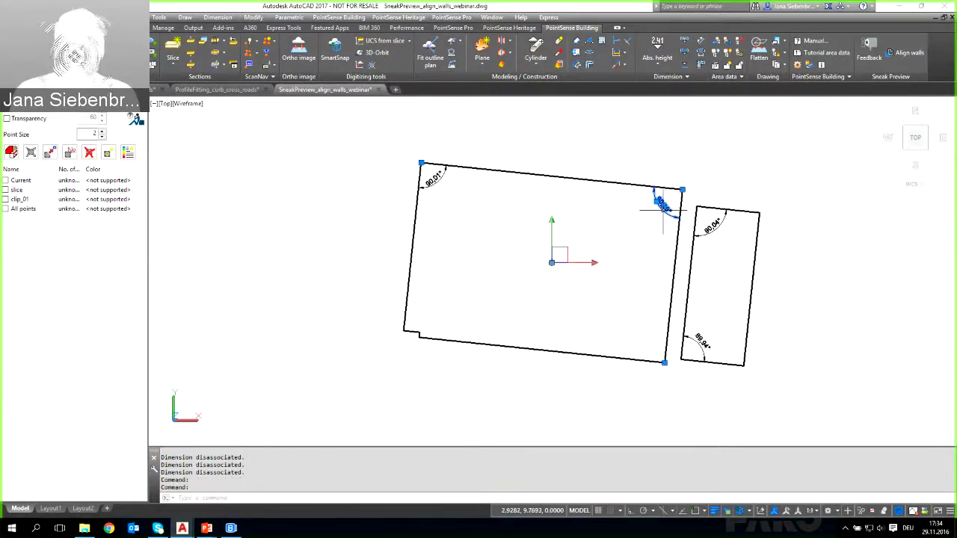
{"action": "key", "text": "Delete"}
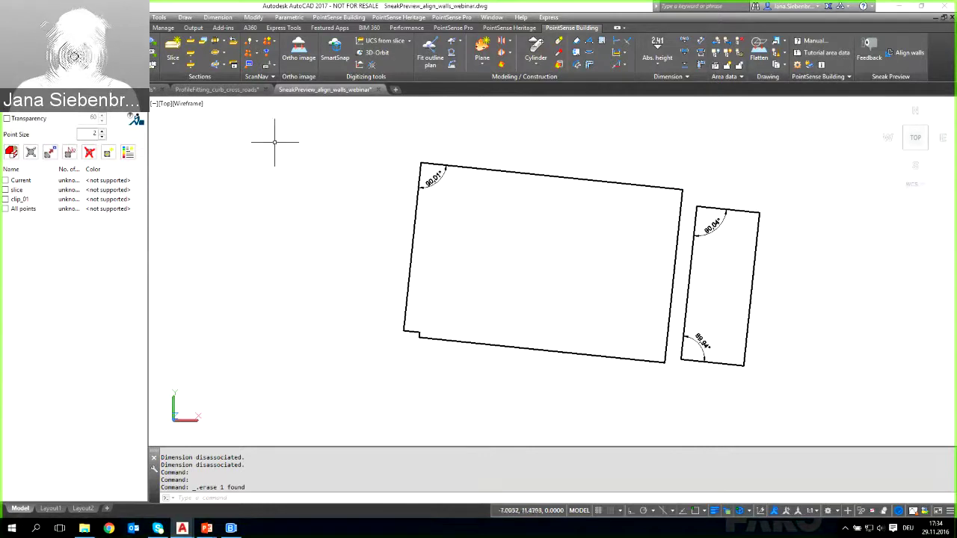
Step: Add an angular dimension between the upper and right walls of the larger room
{"action": "left_click", "coordinate": [15, 28]}
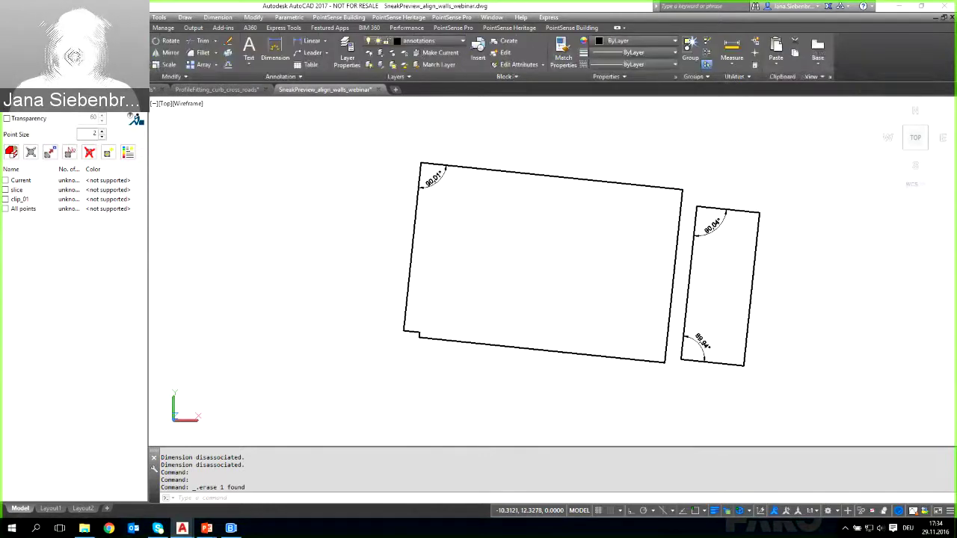
{"action": "left_click", "coordinate": [71, 28]}
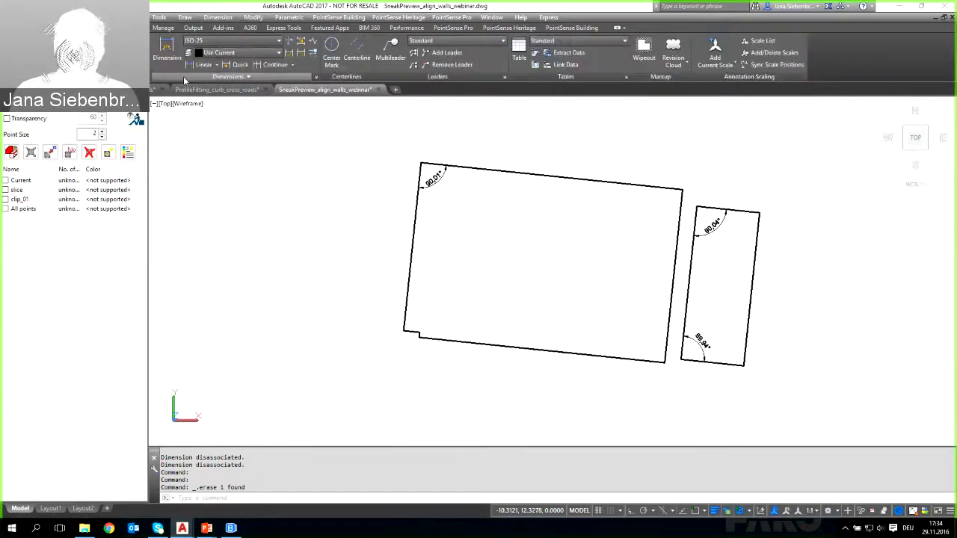
{"action": "left_click", "coordinate": [217, 65]}
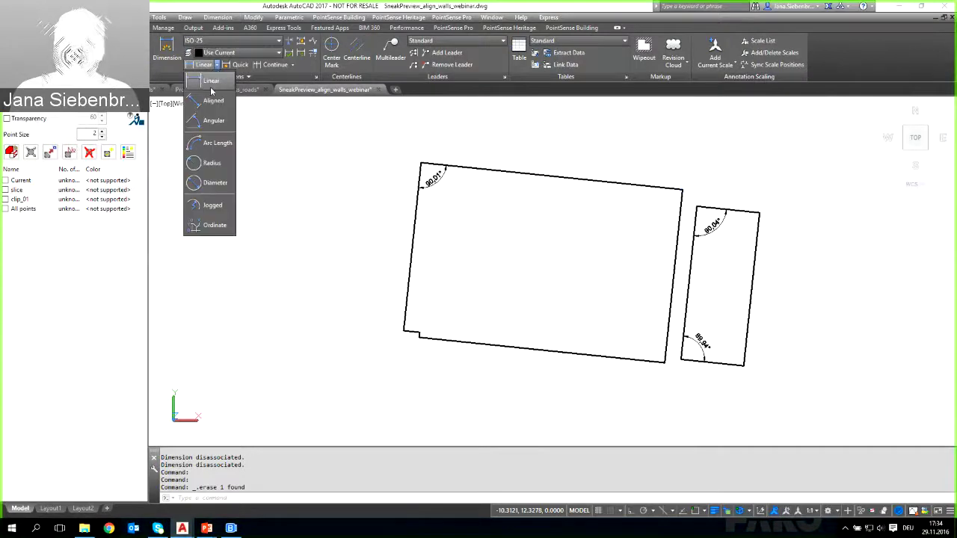
{"action": "left_click", "coordinate": [209, 120]}
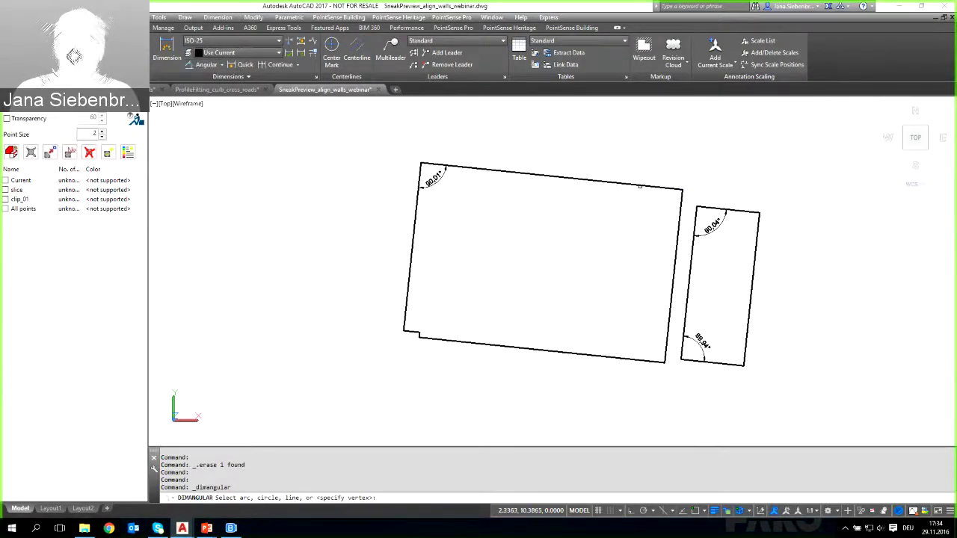
{"action": "left_click", "coordinate": [639, 185]}
{"action": "left_click", "coordinate": [677, 227]}
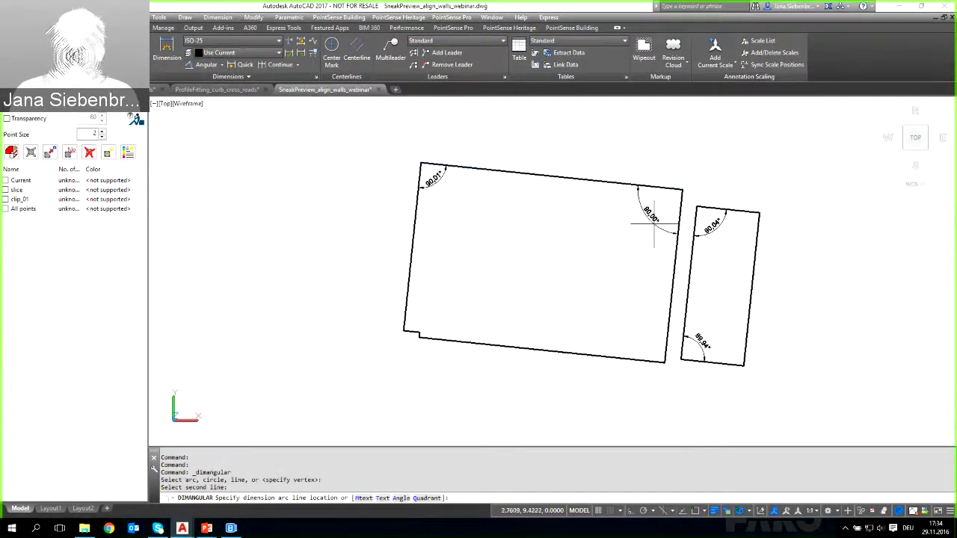
{"action": "left_click", "coordinate": [646, 225]}
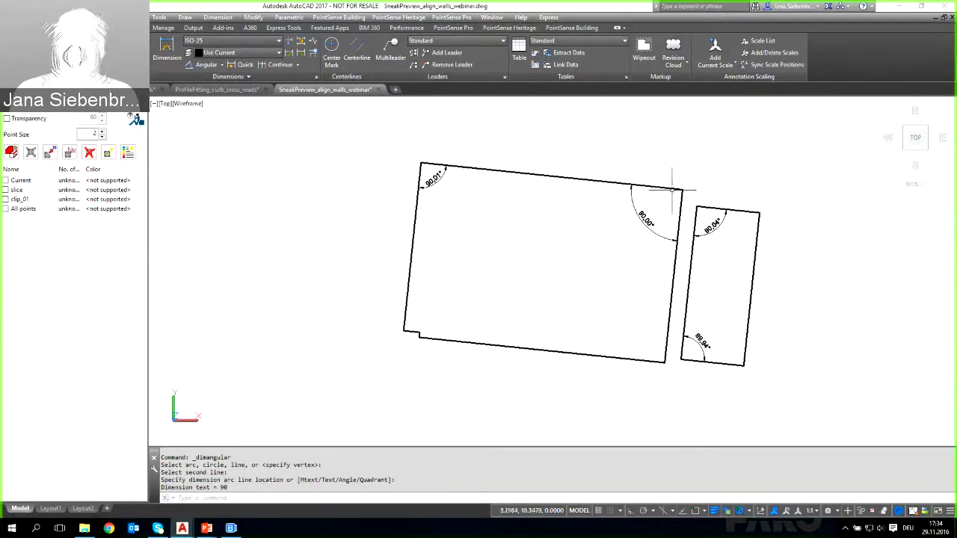
Step: Replace the outdated angle dimension at the larger room's upper-left corner with a new angular dimension between its upper and left walls
{"action": "scroll", "coordinate": [673, 188], "scroll_direction": "up", "scroll_amount": 2}
{"action": "left_click", "coordinate": [333, 171]}
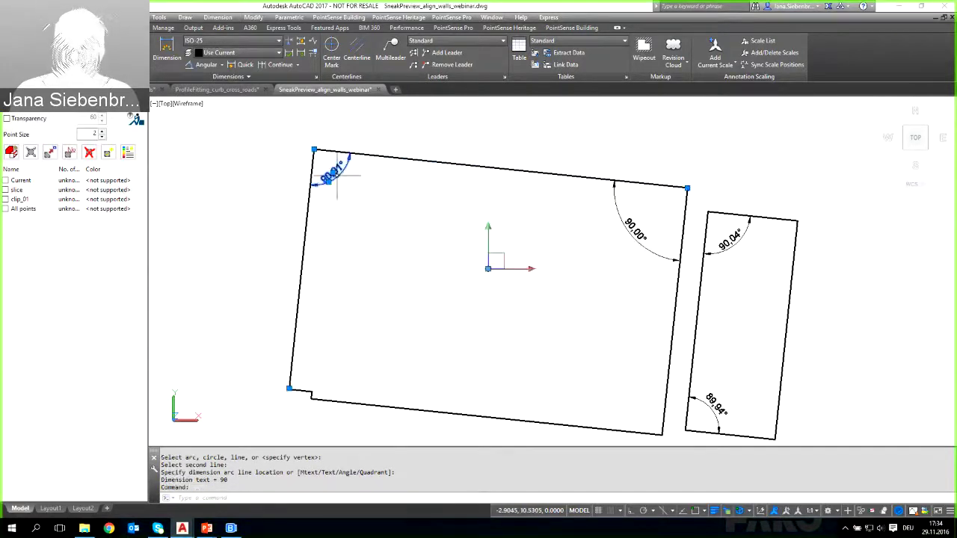
{"action": "key", "text": "Delete"}
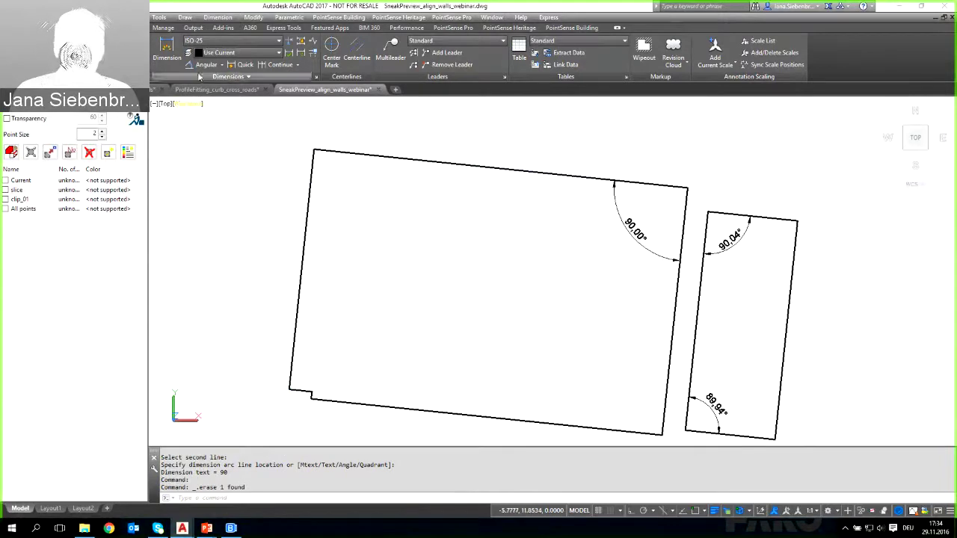
{"action": "left_click", "coordinate": [205, 64]}
{"action": "left_click", "coordinate": [340, 153]}
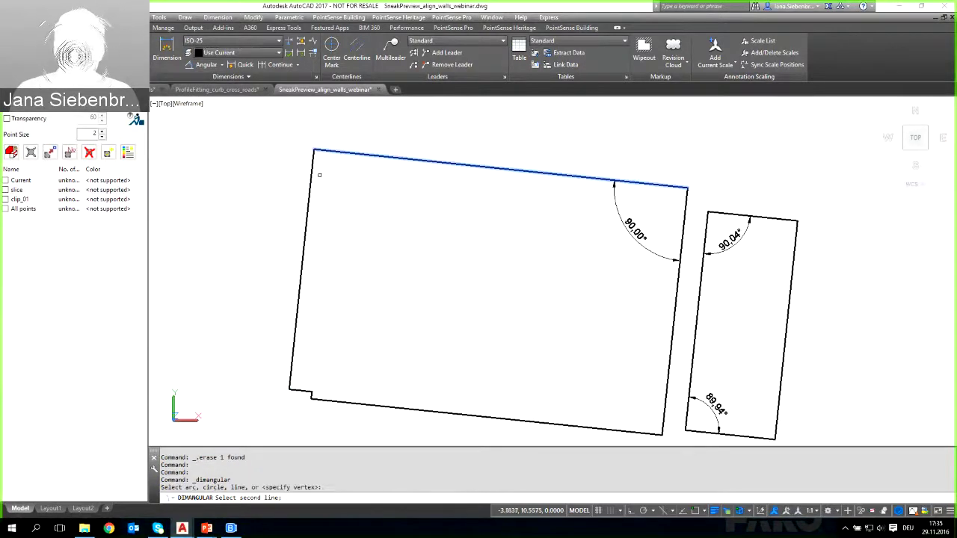
{"action": "left_click", "coordinate": [312, 177]}
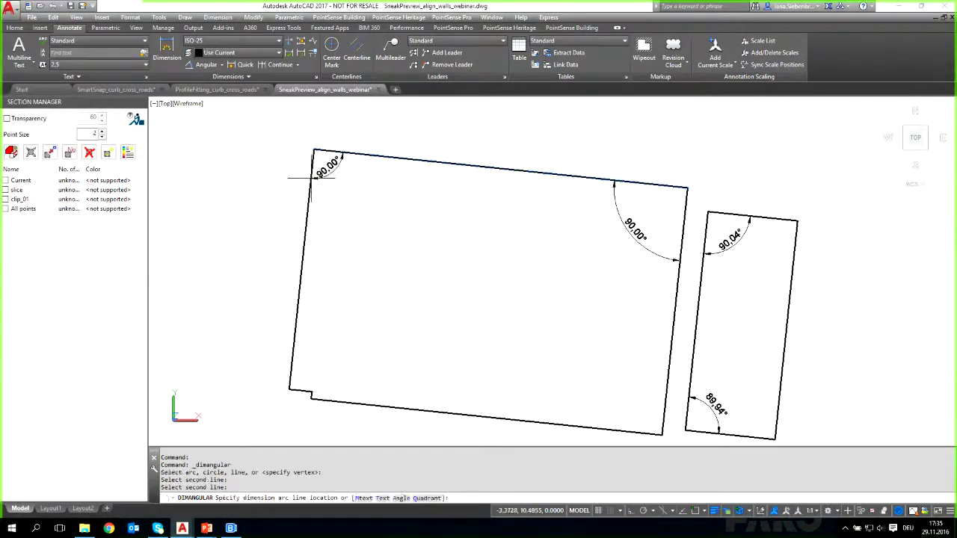
{"action": "left_click", "coordinate": [378, 213]}
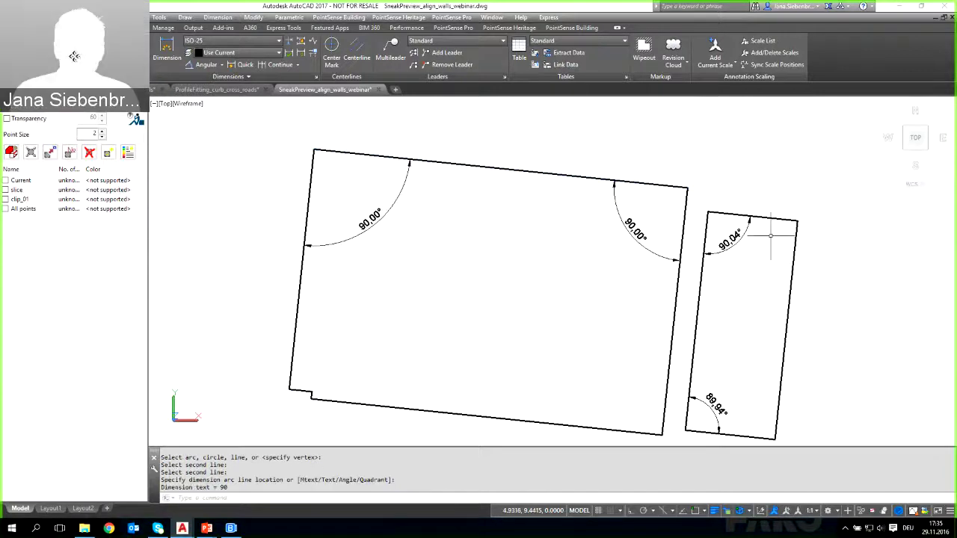
Step: Delete the two outdated angle dimensions, 90,04° and 89,94°, from the smaller room
{"action": "left_click", "coordinate": [723, 251]}
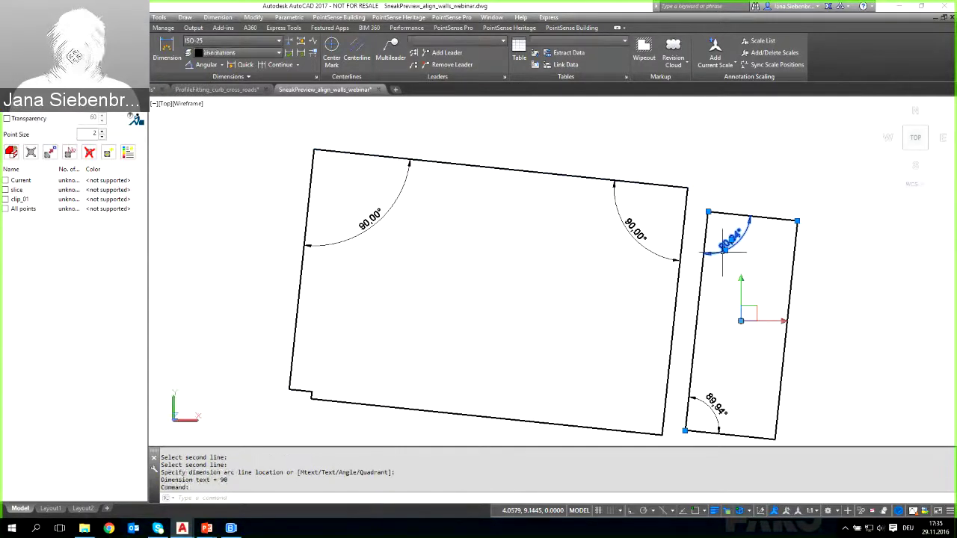
{"action": "key", "text": "Delete"}
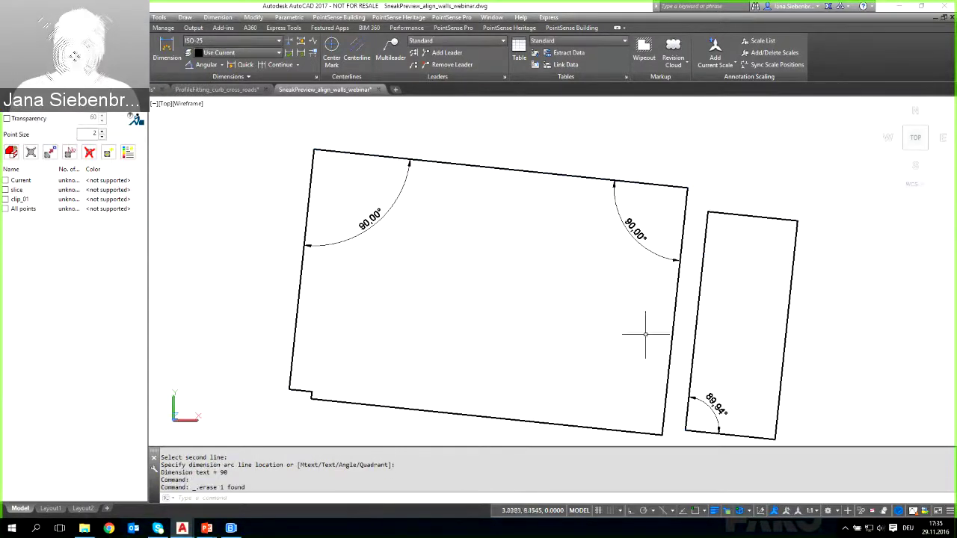
{"action": "left_click", "coordinate": [699, 399]}
{"action": "key", "text": "Delete"}
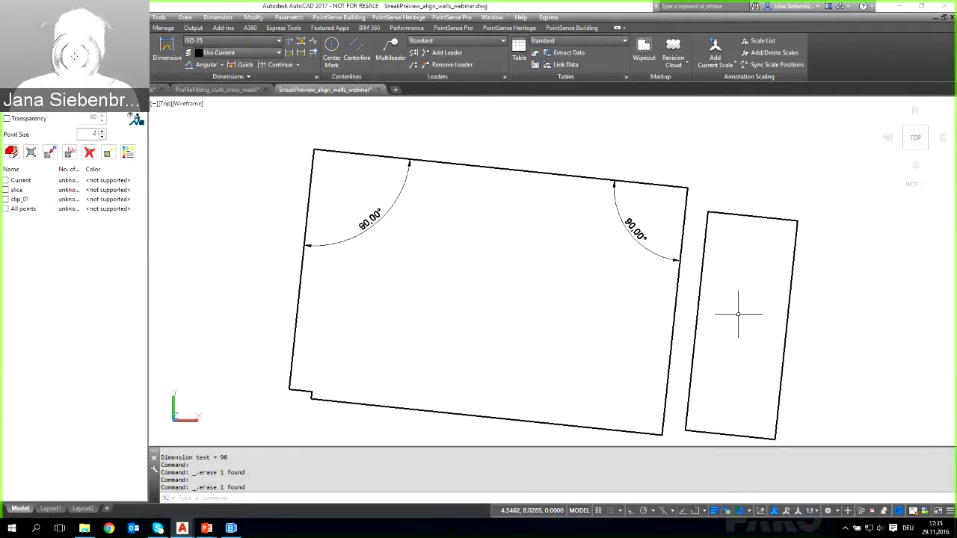
Step: Open the Sneak Preview feedback web page from PointSense Building
{"action": "scroll", "coordinate": [738, 314], "scroll_direction": "down", "scroll_amount": 2}
{"action": "mouse_move", "coordinate": [738, 315]}
{"action": "middle_mouse_down"}
{"action": "mouse_move", "coordinate": [684, 304]}
{"action": "mouse_move", "coordinate": [673, 292]}
{"action": "middle_mouse_up"}
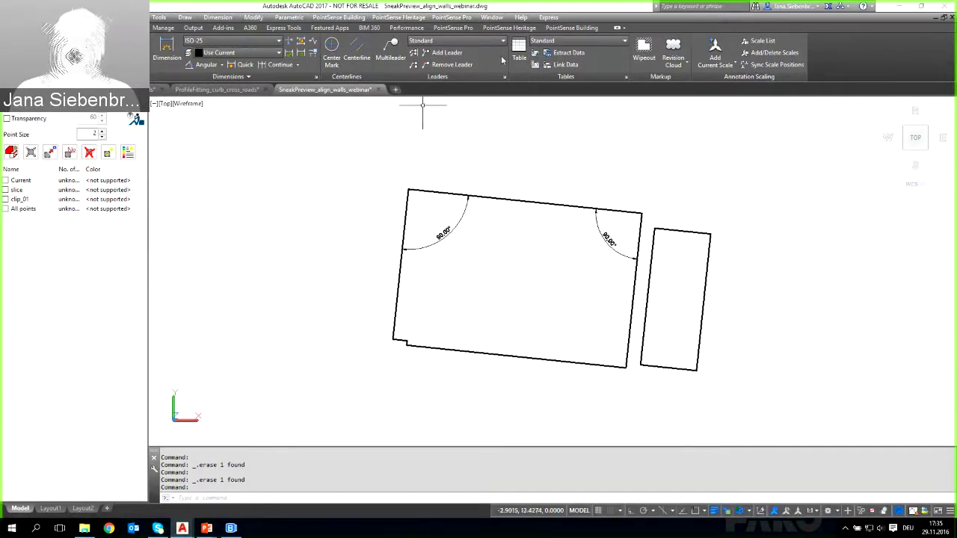
{"action": "left_click", "coordinate": [551, 29]}
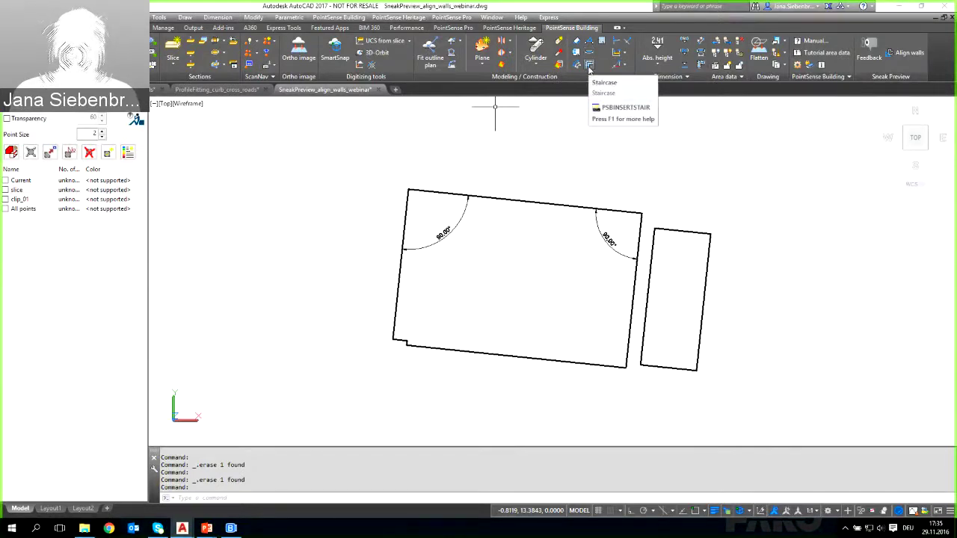
{"action": "left_click", "coordinate": [872, 58]}
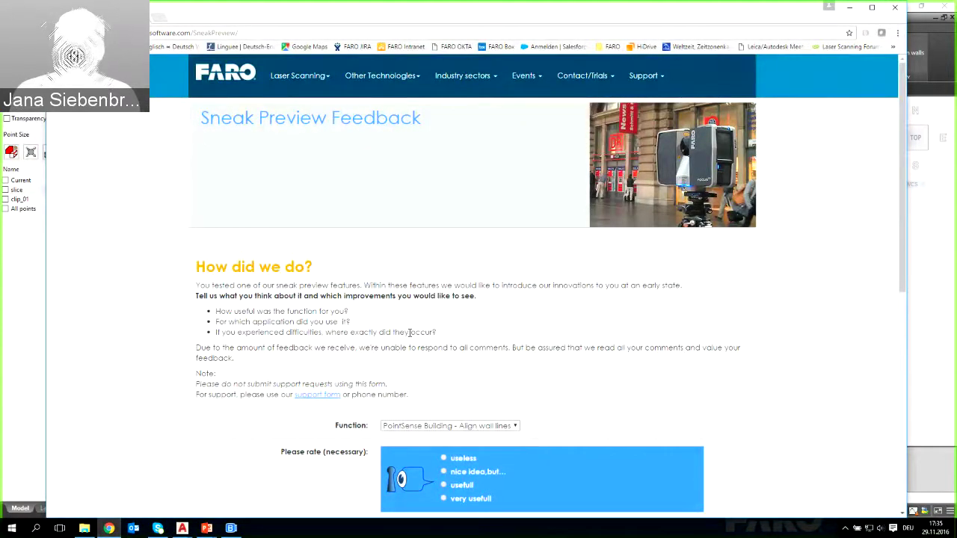
Step: Check which functions the Sneak Preview feedback form offers for rating, and minimize the browser to return to the drawing
{"action": "scroll", "coordinate": [528, 371], "scroll_direction": "down", "scroll_amount": 1}
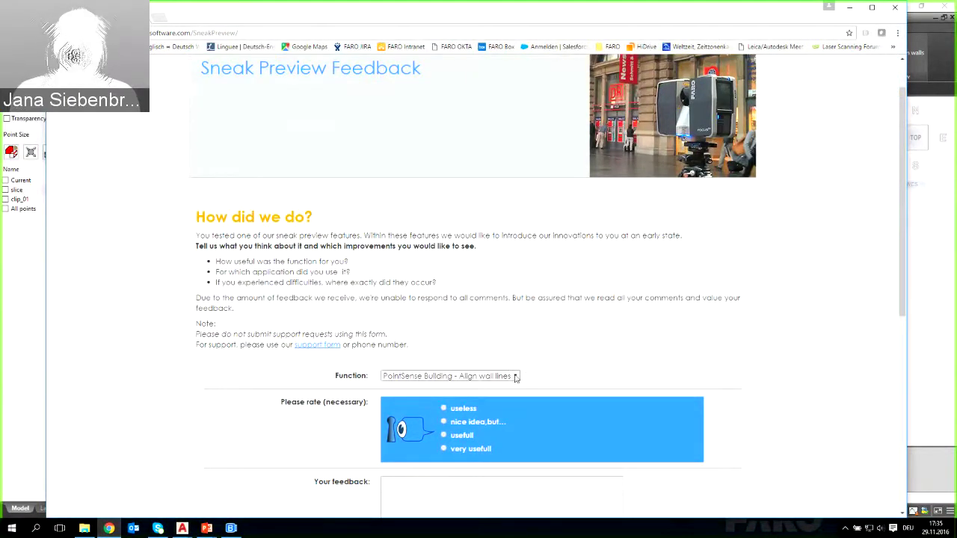
{"action": "left_click", "coordinate": [516, 377]}
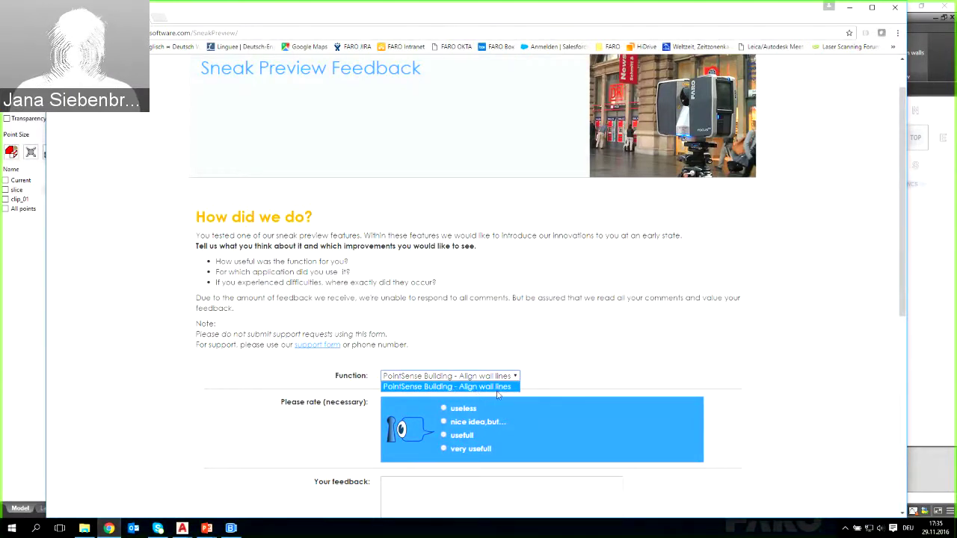
{"action": "left_click", "coordinate": [505, 349]}
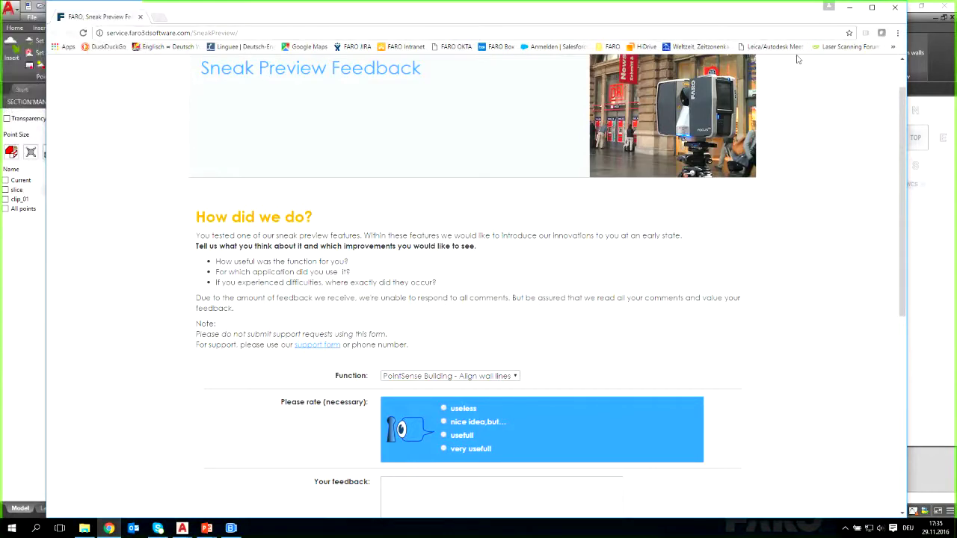
{"action": "left_click", "coordinate": [849, 11]}
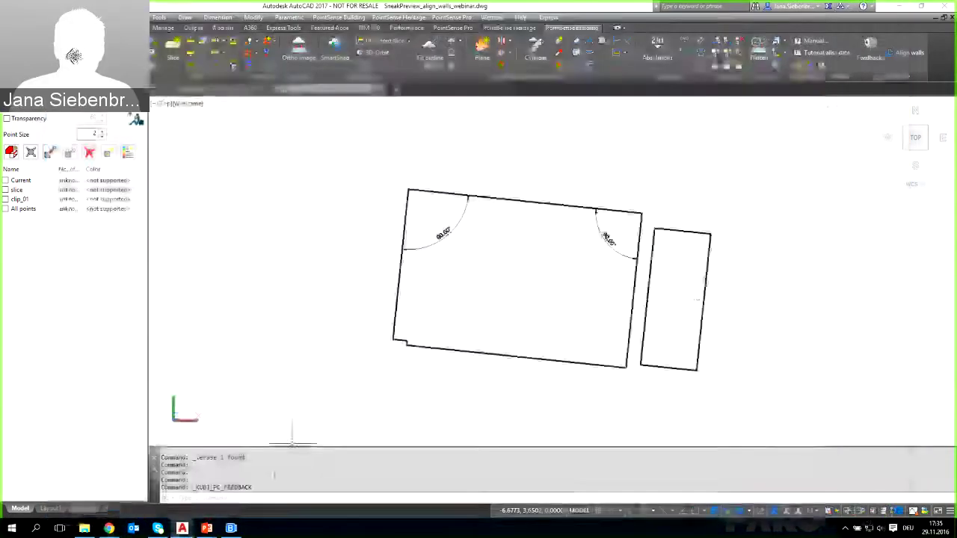
Step: Switch to the running PowerPoint slide show and advance to the "Improved Creation of Image Plans" slide
{"action": "mouse_move", "coordinate": [206, 528]}
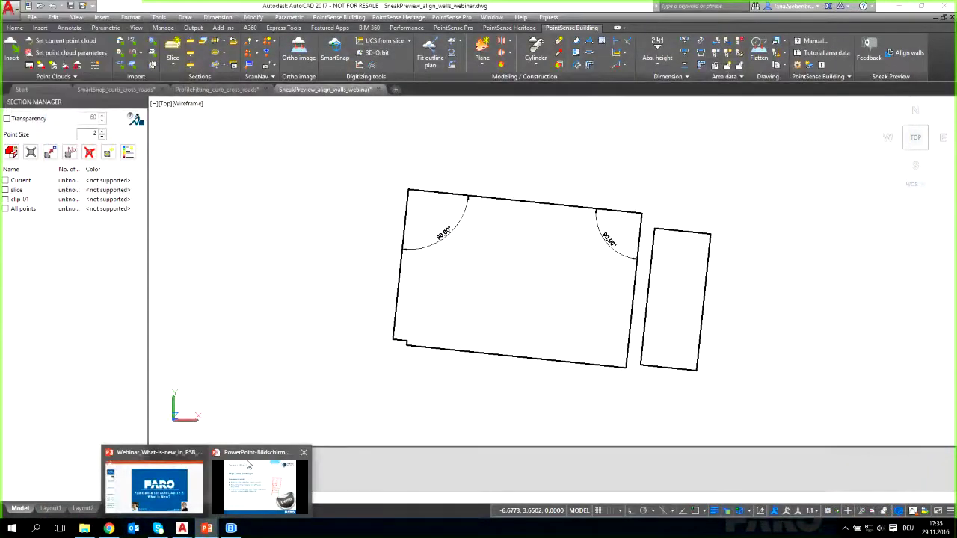
{"action": "left_click", "coordinate": [248, 465]}
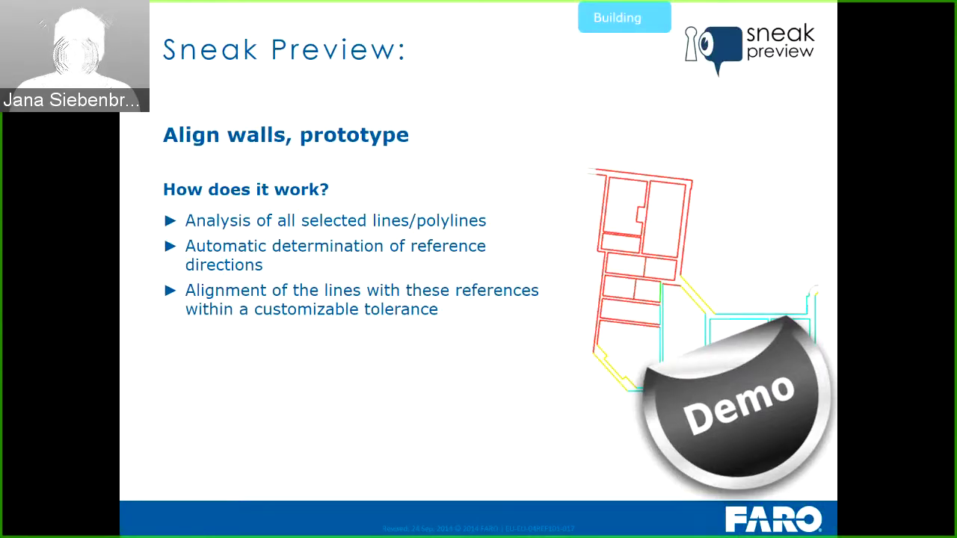
{"action": "key", "text": "Right"}
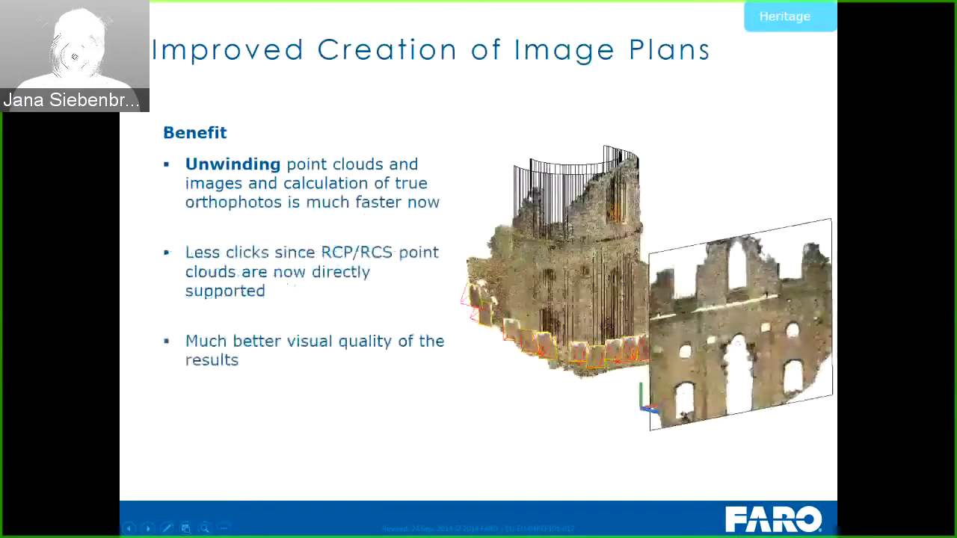